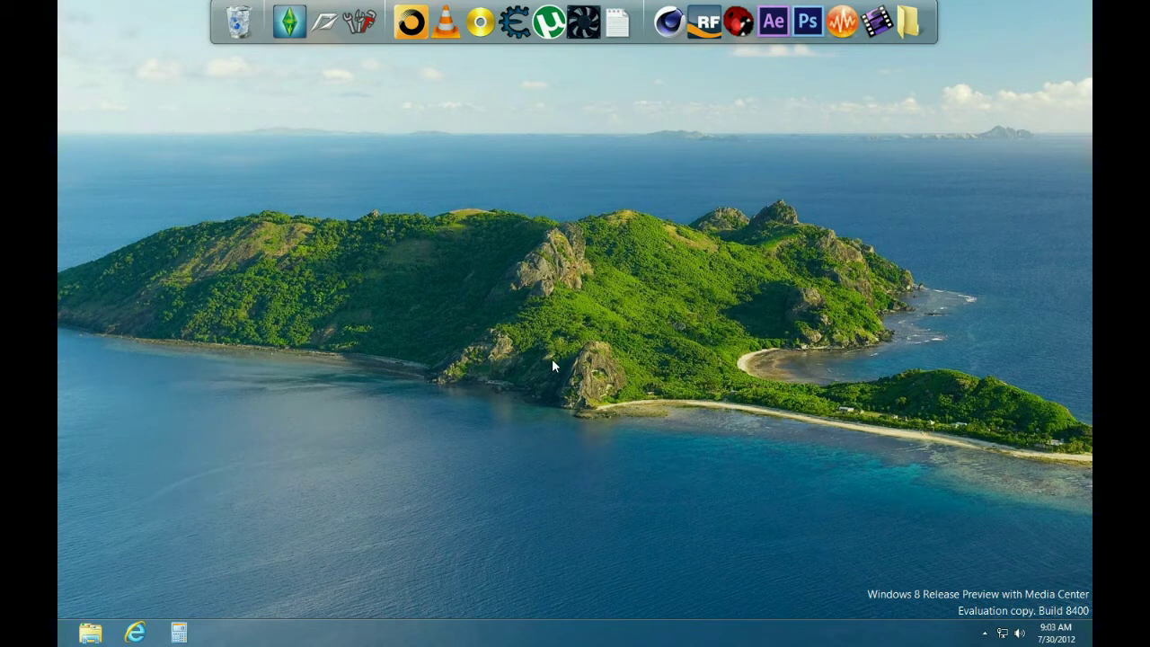
# Browse to Downloads > 3D > Cinema 4D R13, where the R13 Installation image is stored.
pyautogui.click(89, 634)
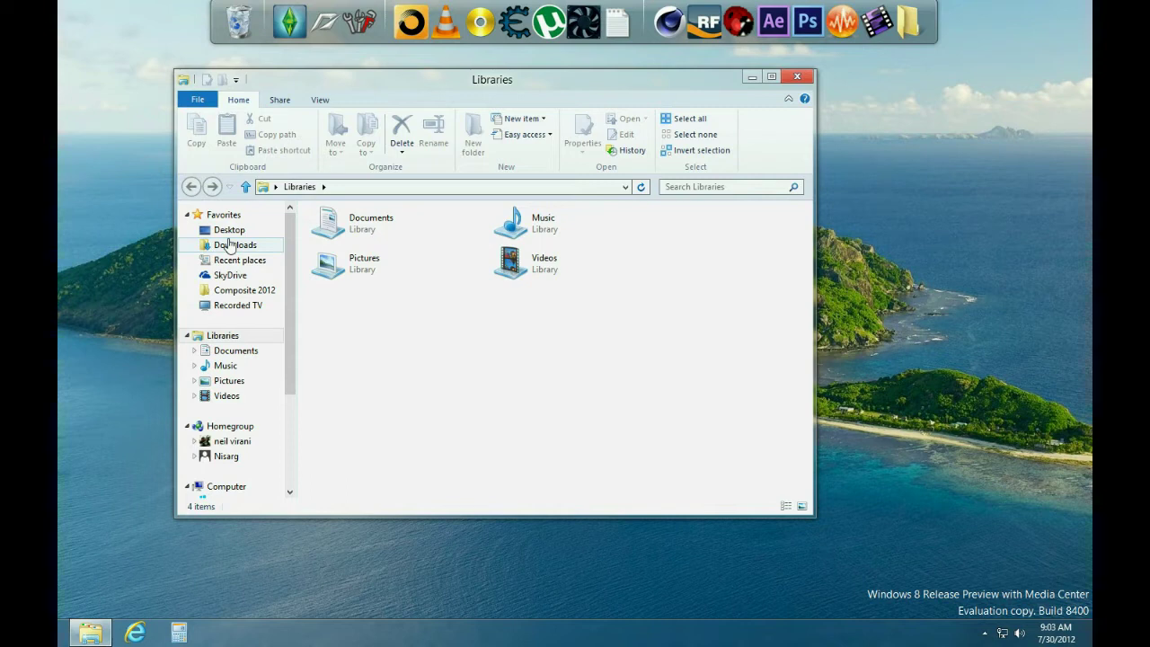
pyautogui.click(229, 245)
pyautogui.doubleClick(353, 230)
pyautogui.click(364, 294)
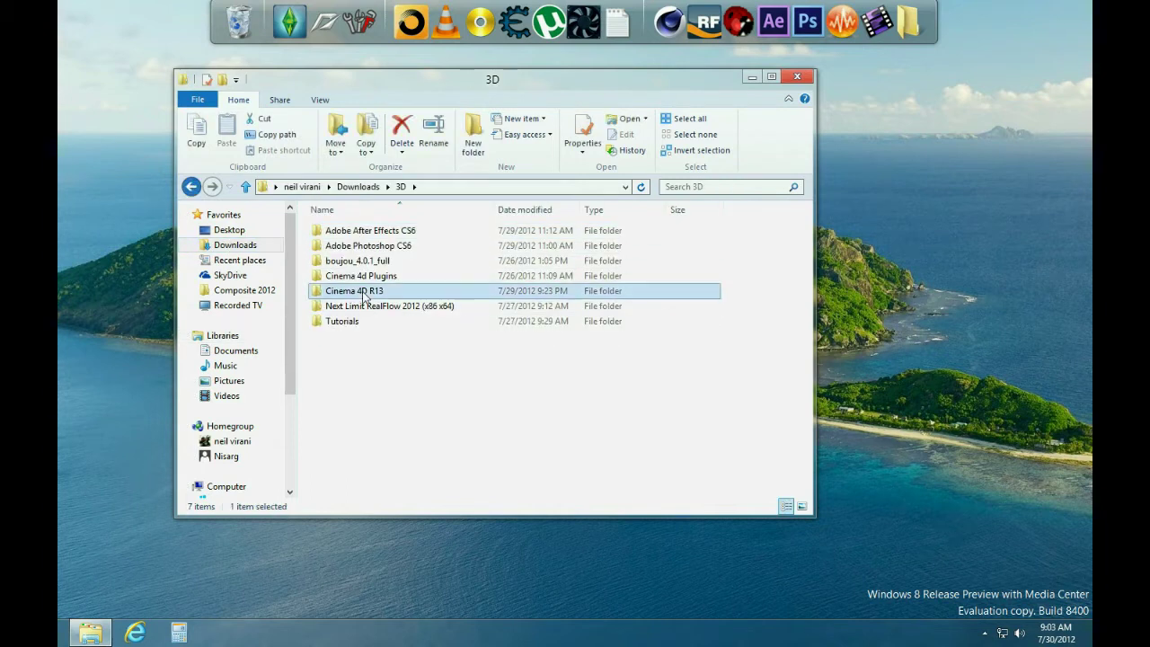
pyautogui.doubleClick(364, 294)
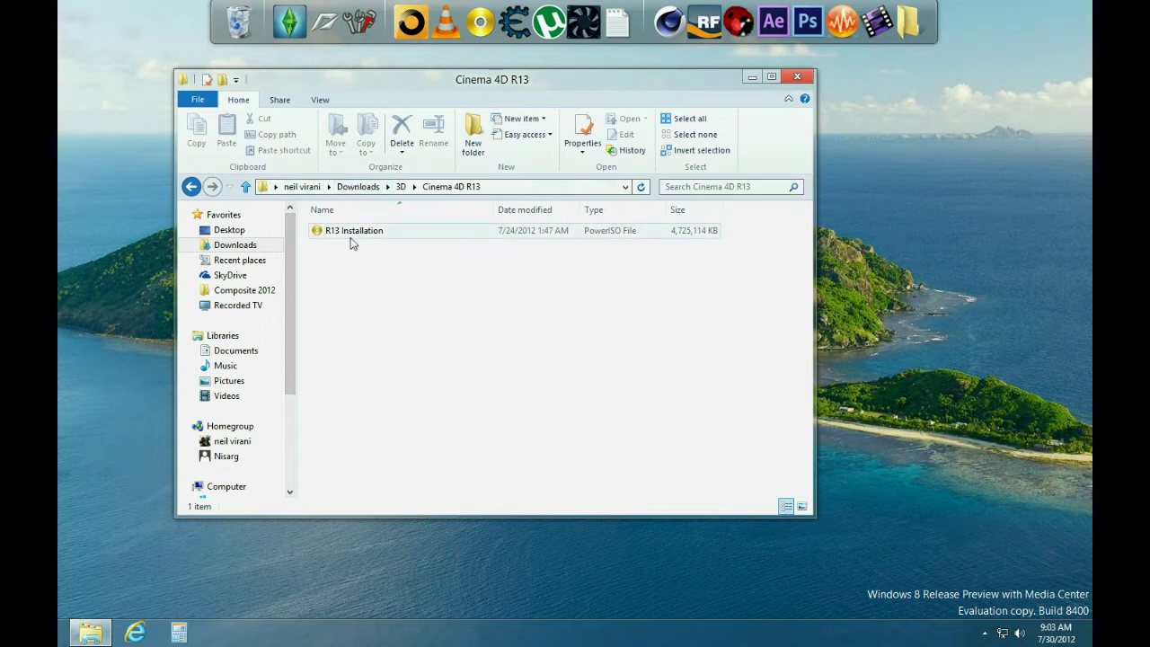
pyautogui.moveTo(437, 344); pyautogui.dragTo(458, 279)
pyautogui.moveTo(359, 269); pyautogui.dragTo(540, 264)
# Open the R13 Installation image in PowerISO, dismiss the trial reminder, and close the folder window.
pyautogui.doubleClick(365, 234)
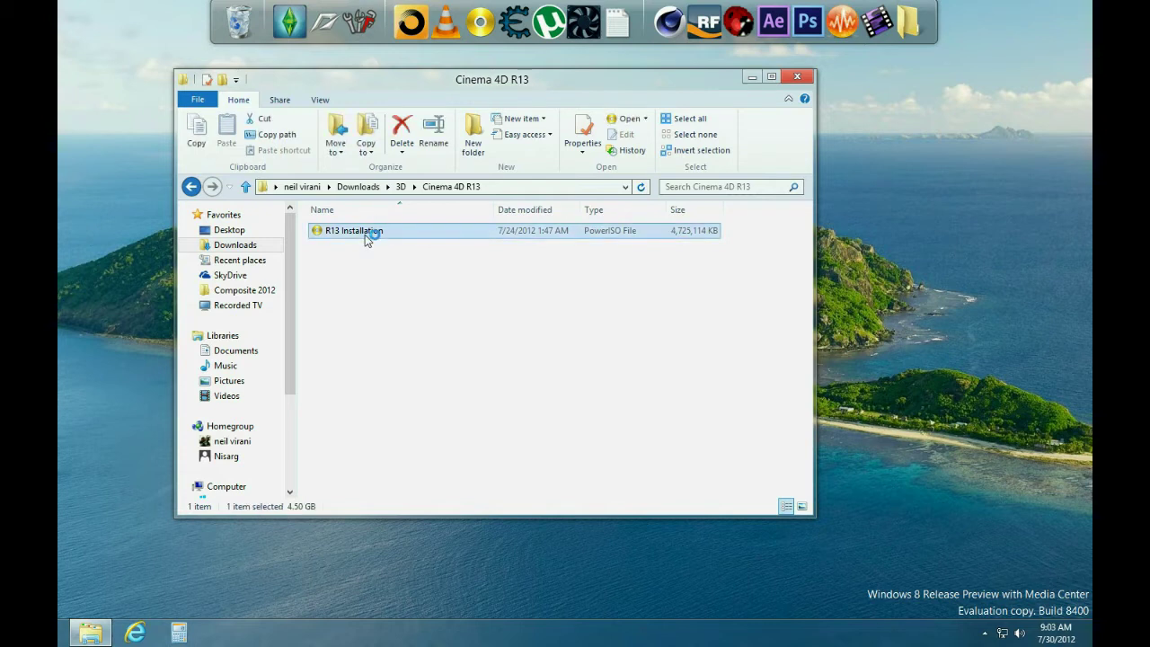
pyautogui.click(695, 162)
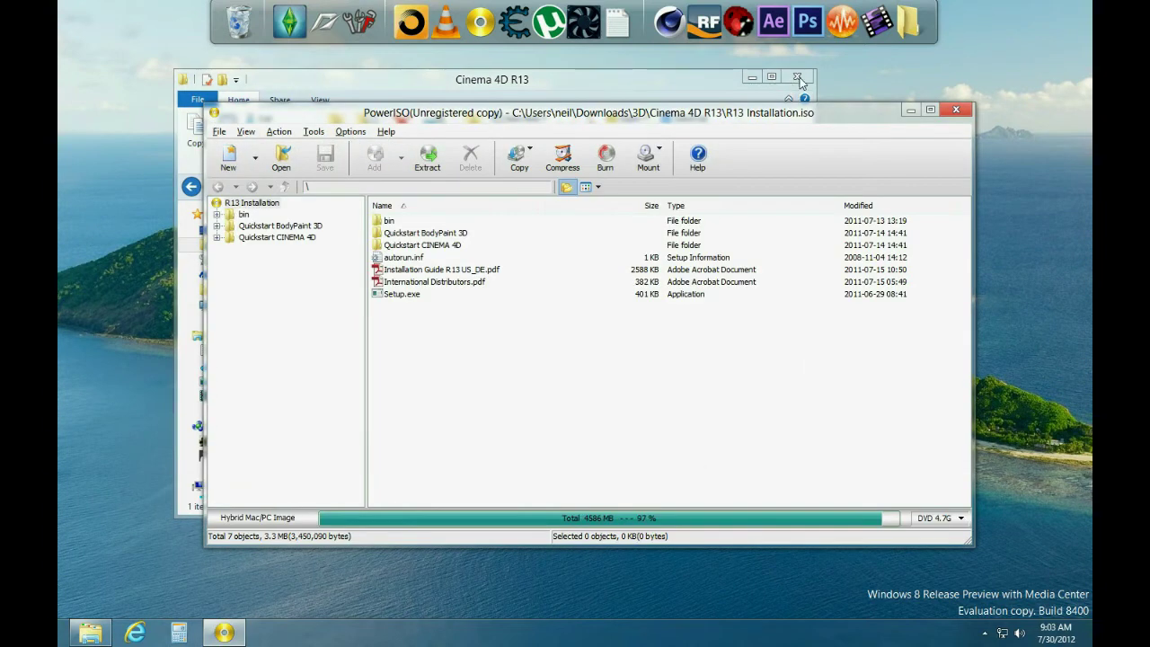
pyautogui.click(797, 76)
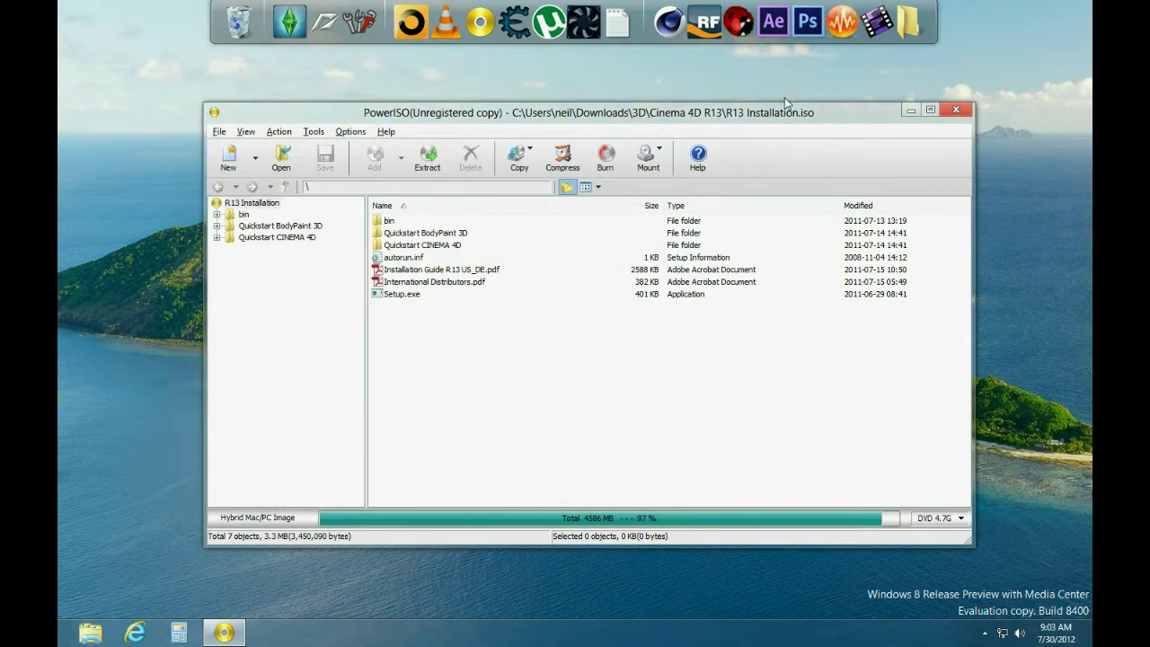
# Mount the R13 Installation image on virtual drive F: via Mount > Drive [F:] > Mount Image.
pyautogui.click(648, 160)
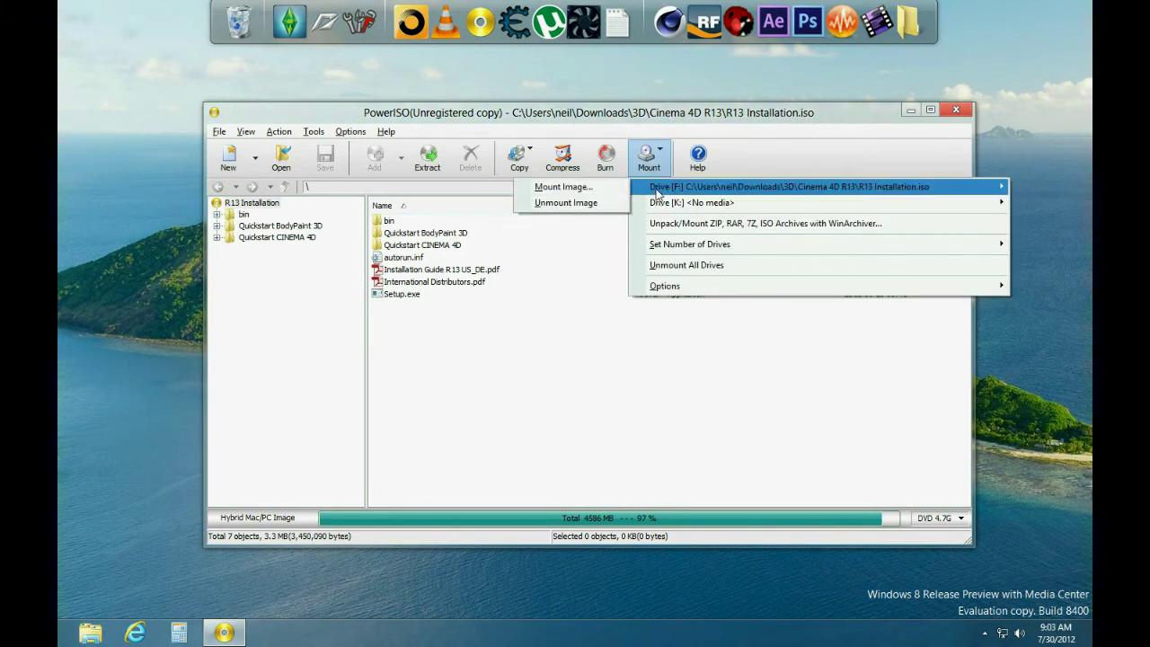
pyautogui.click(658, 192)
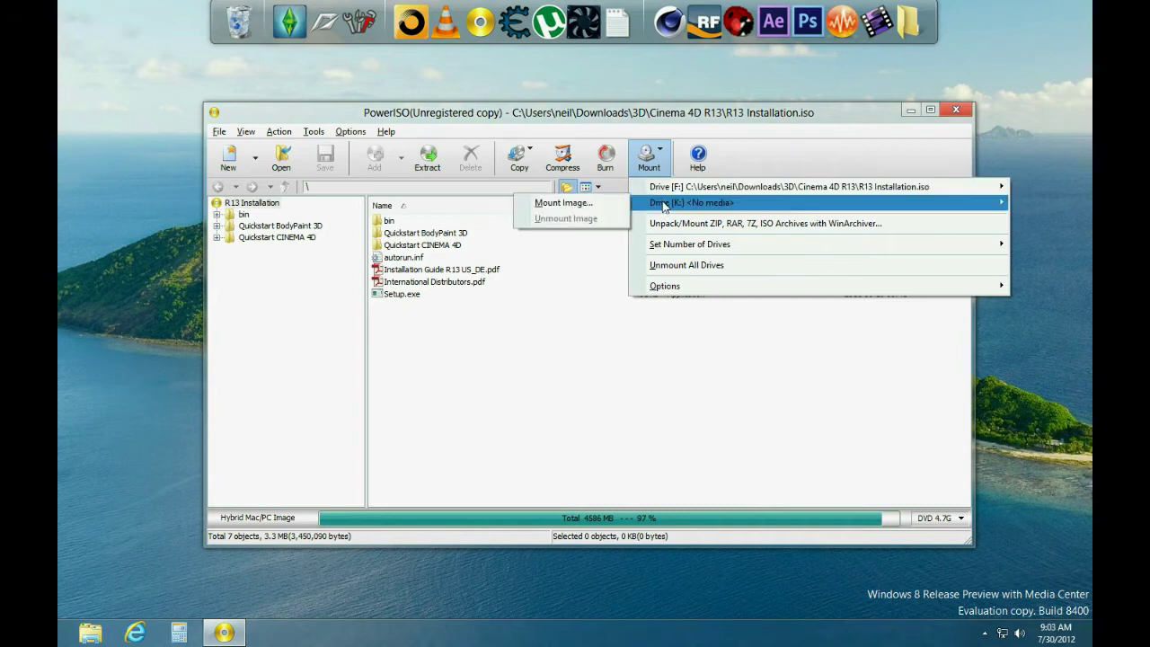
pyautogui.moveTo(643, 248)
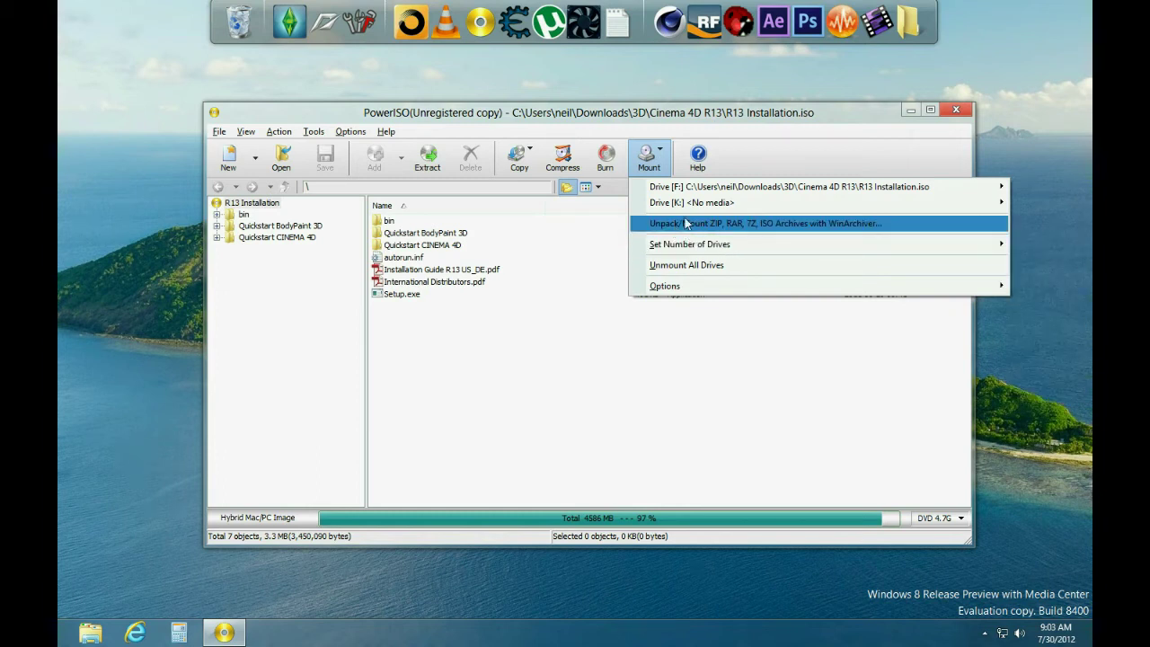
pyautogui.moveTo(681, 192)
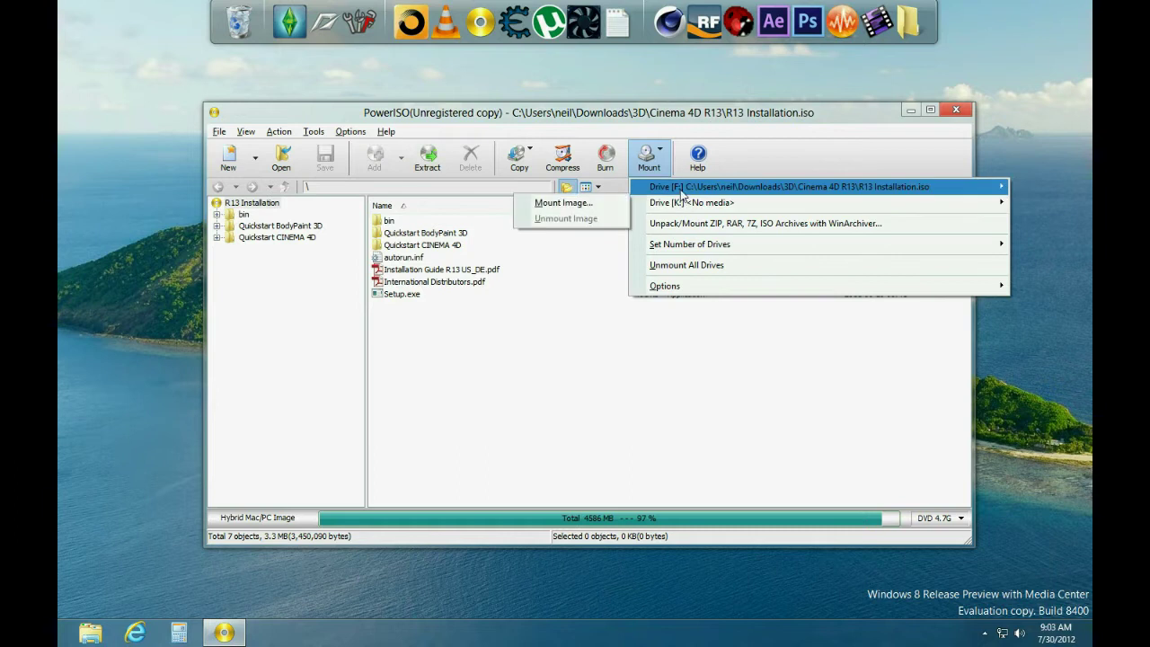
pyautogui.click(604, 189)
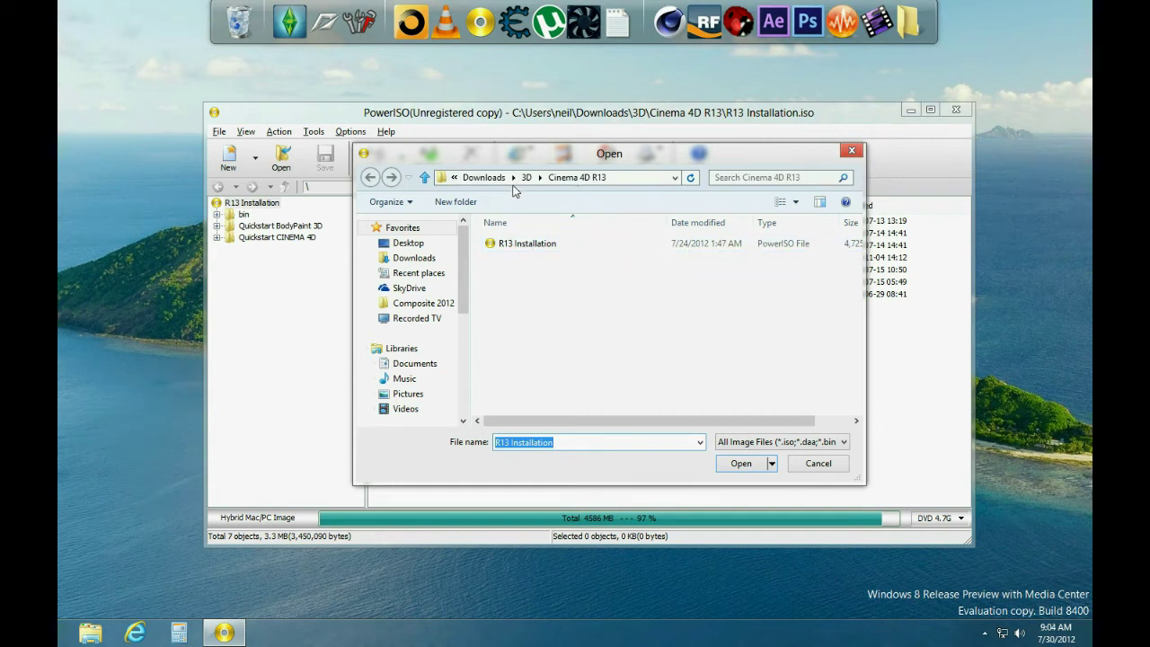
pyautogui.doubleClick(601, 243)
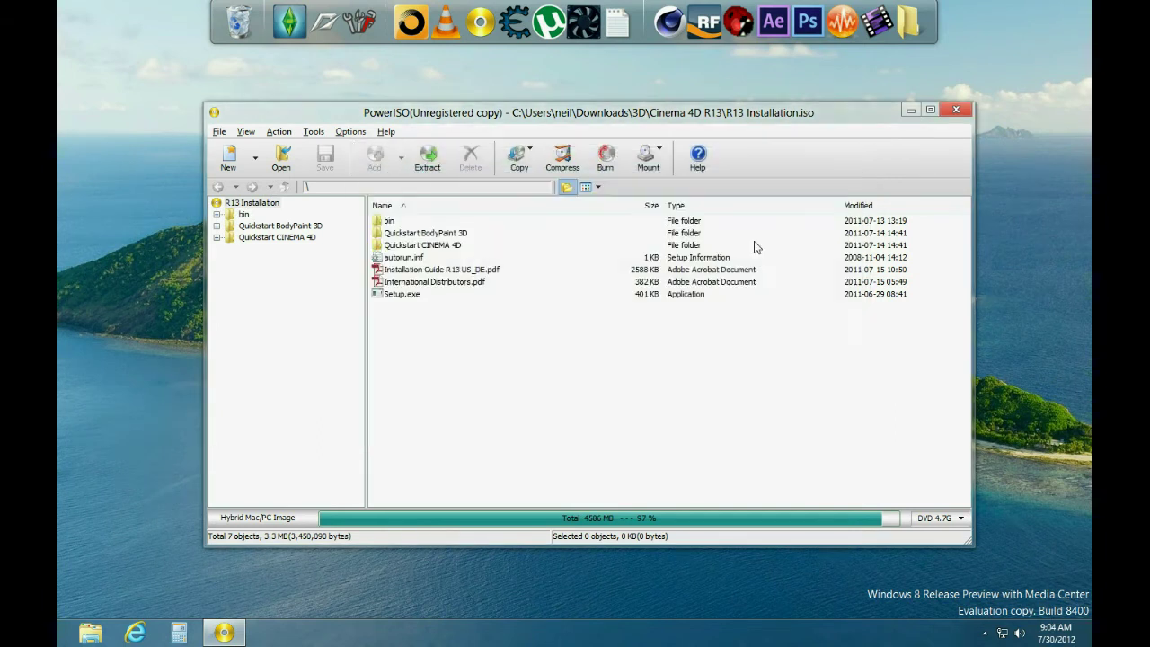
# Close PowerISO and launch the installer from CD Drive (F:) R13 Installation under Computer.
pyautogui.click(957, 110)
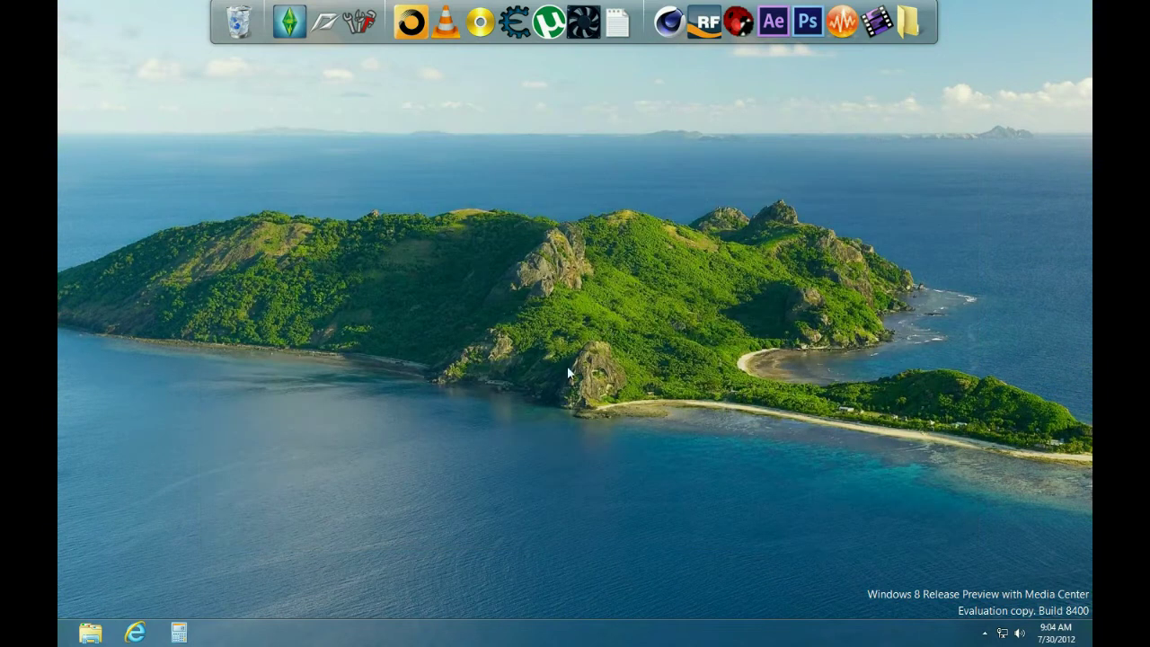
pyautogui.click(89, 634)
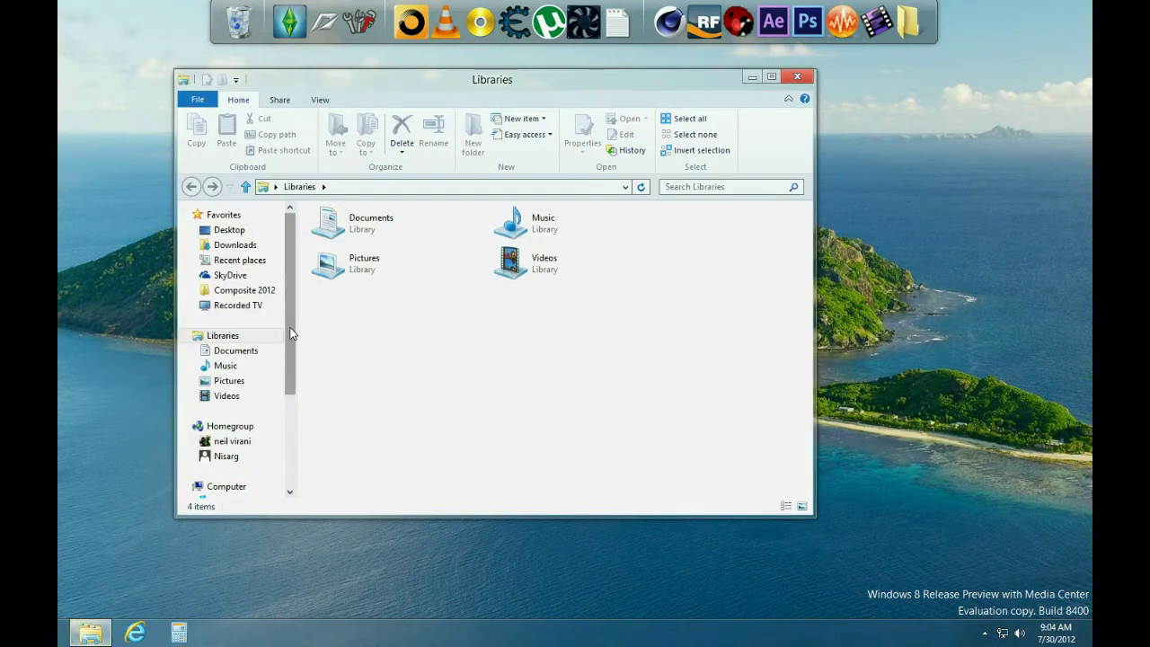
pyautogui.moveTo(291, 334); pyautogui.dragTo(289, 431)
pyautogui.click(229, 357)
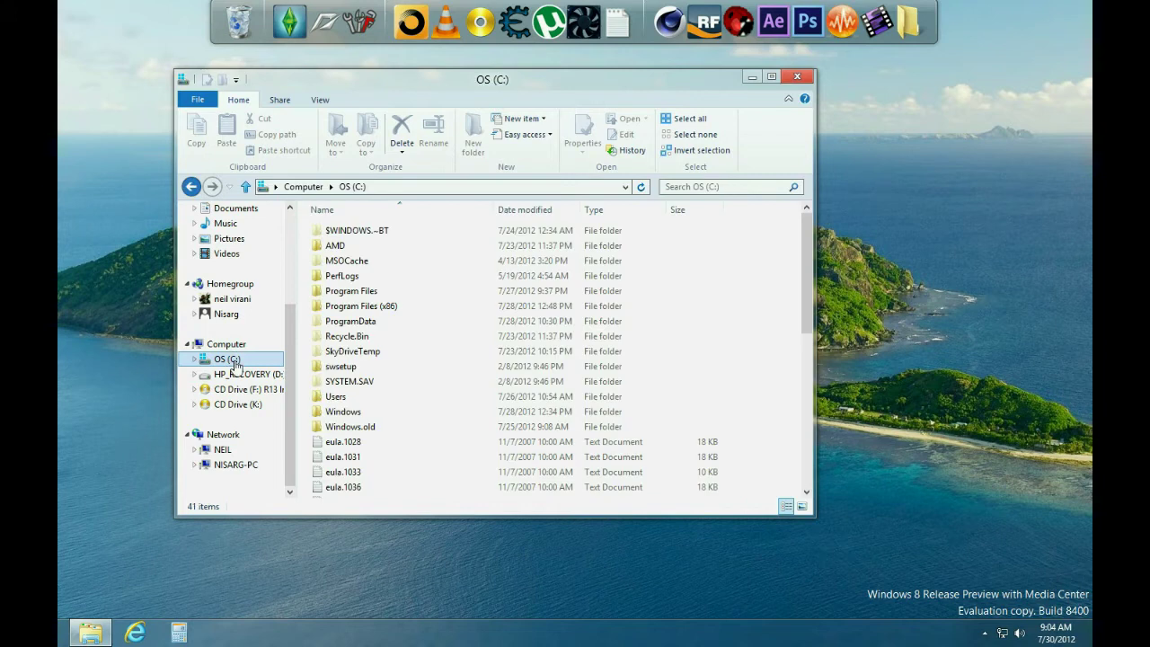
pyautogui.click(228, 345)
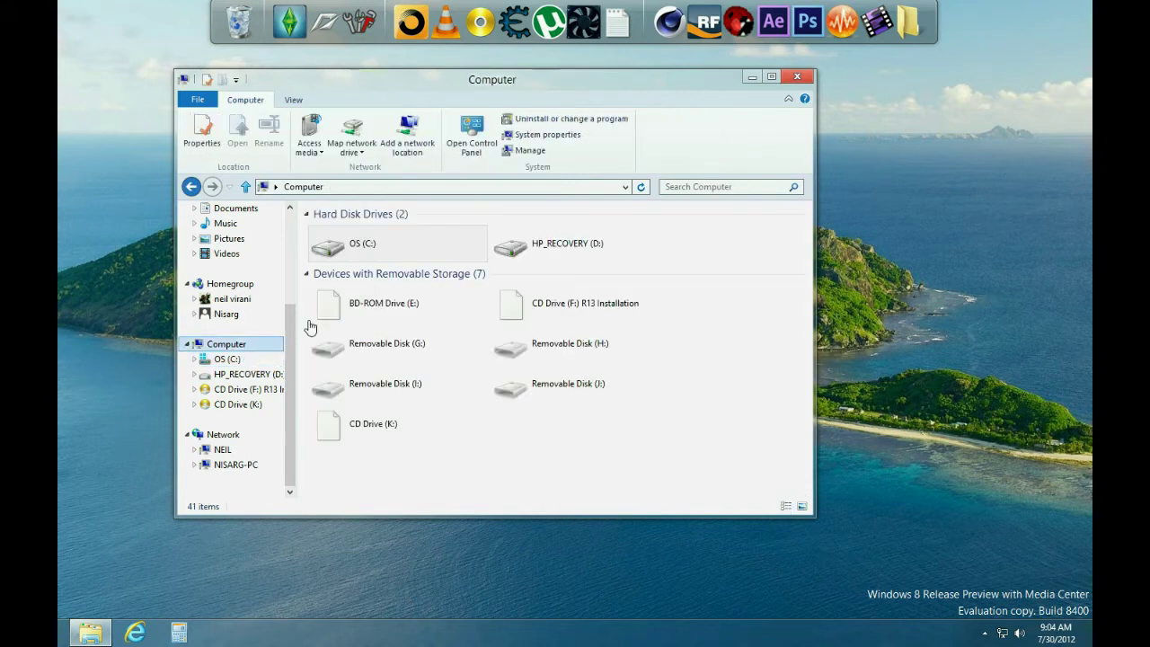
pyautogui.doubleClick(586, 313)
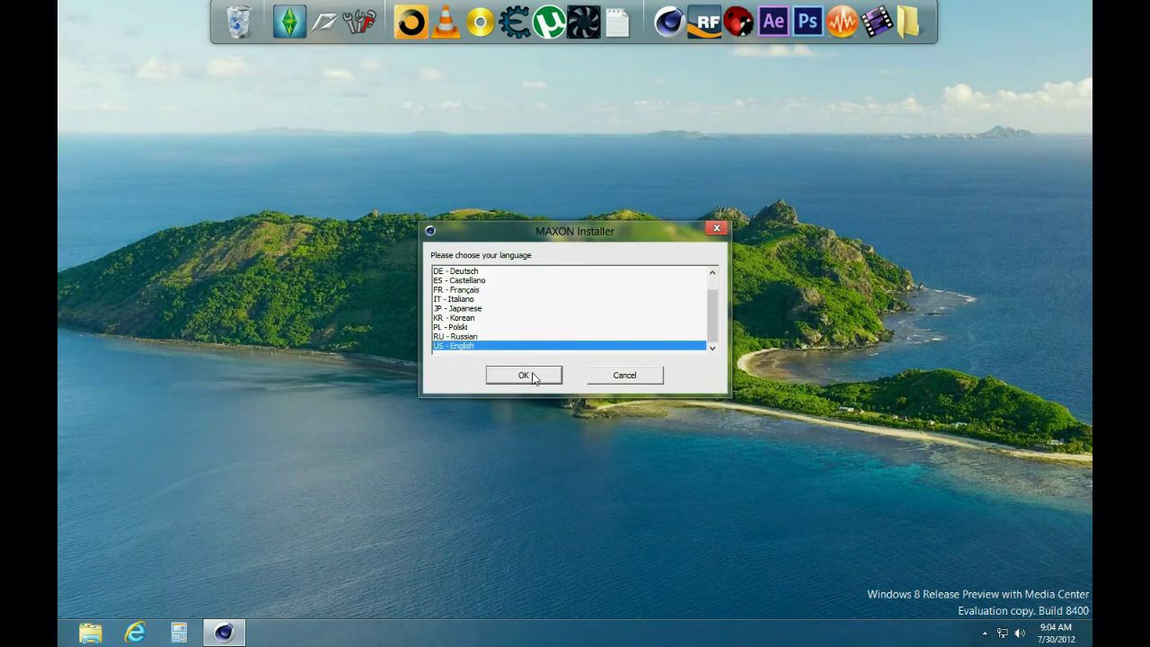
# Confirm US - English and continue past the welcome notes to the Registration page.
pyautogui.click(533, 378)
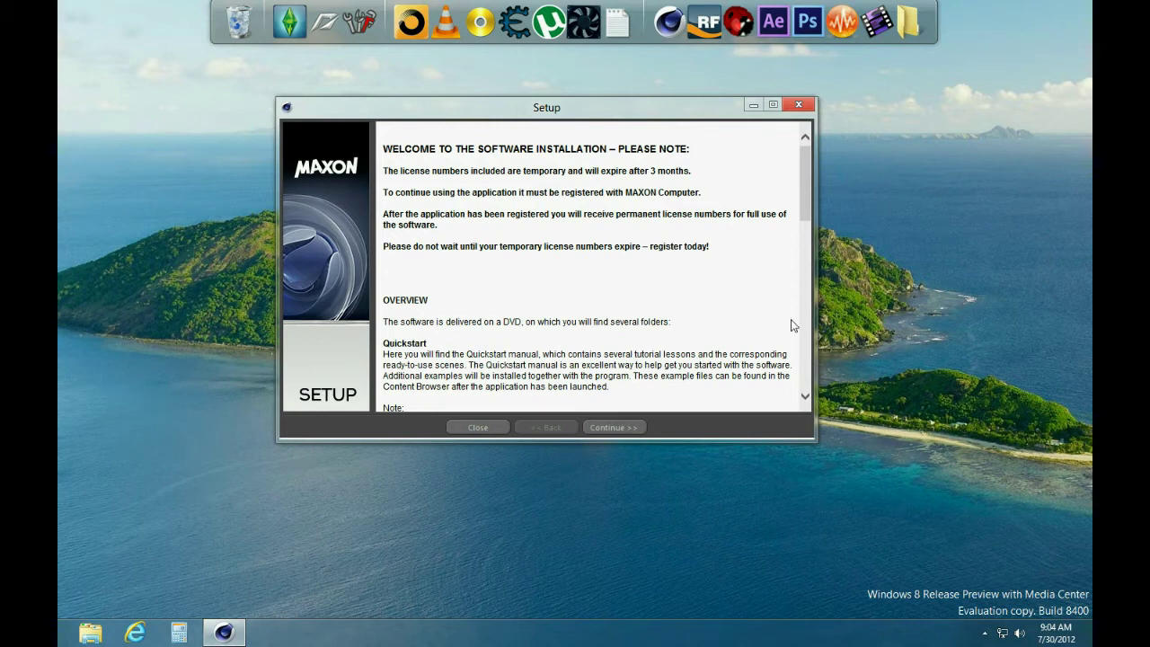
pyautogui.click(609, 427)
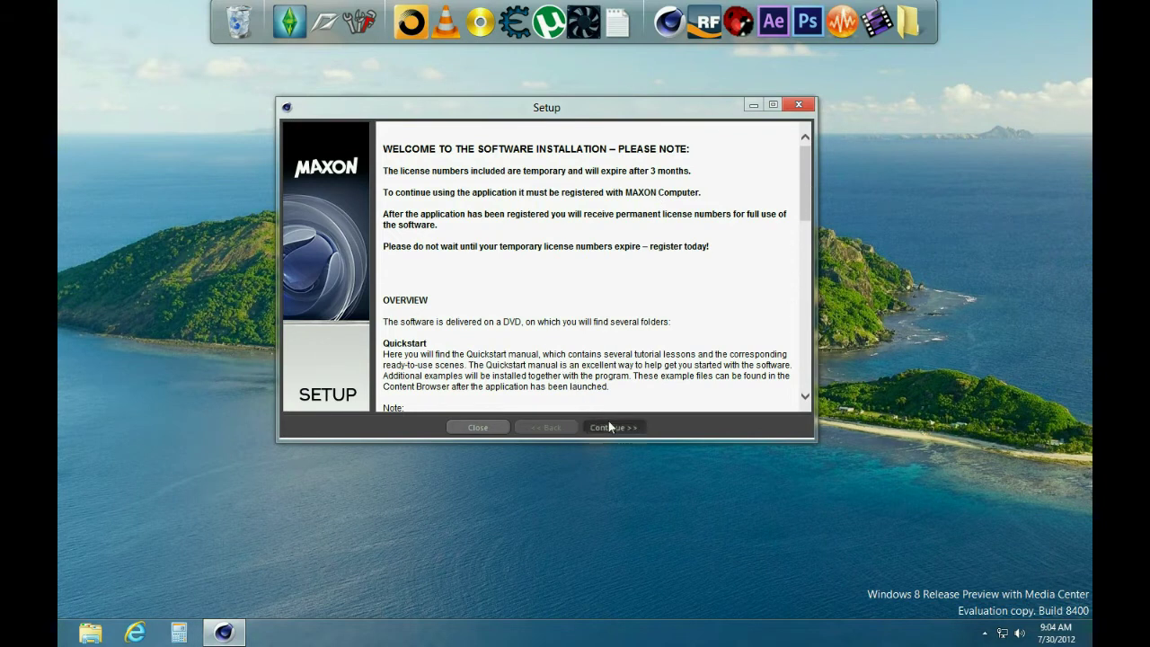
pyautogui.moveTo(509, 117); pyautogui.dragTo(404, 256)
# Fill in the registration name, street, city and country fields.
pyautogui.write('yj')
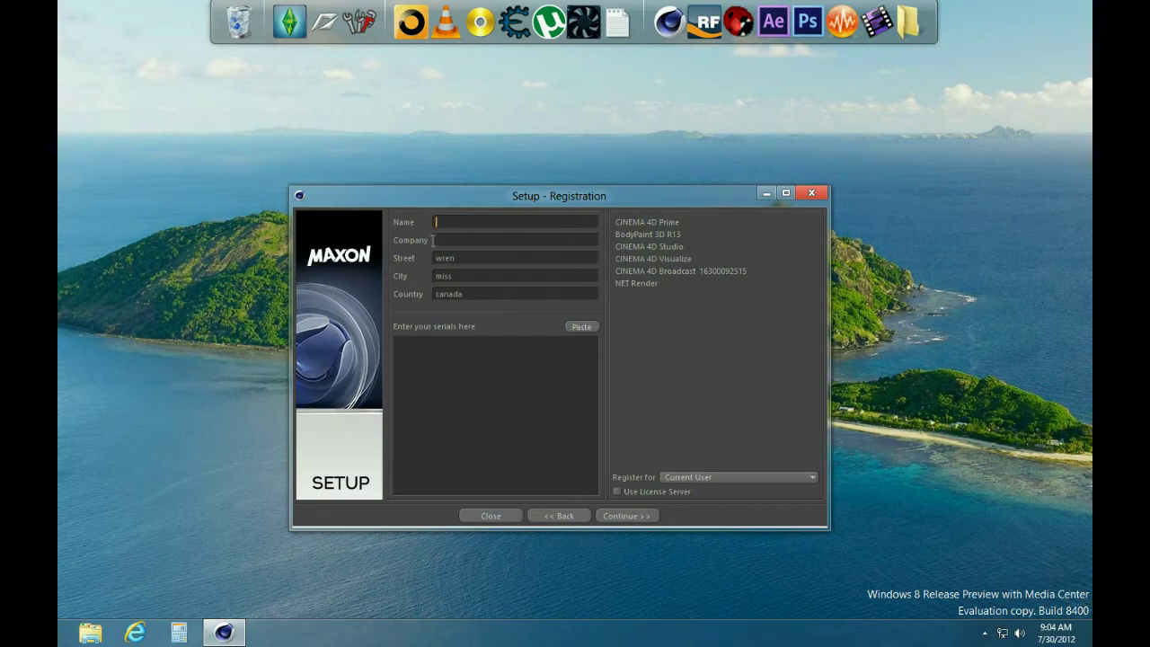
pyautogui.doubleClick(477, 257)
pyautogui.write('bn')
pyautogui.doubleClick(479, 274)
pyautogui.write('jmv')
pyautogui.moveTo(464, 294); pyautogui.dragTo(398, 294)
pyautogui.write('m')
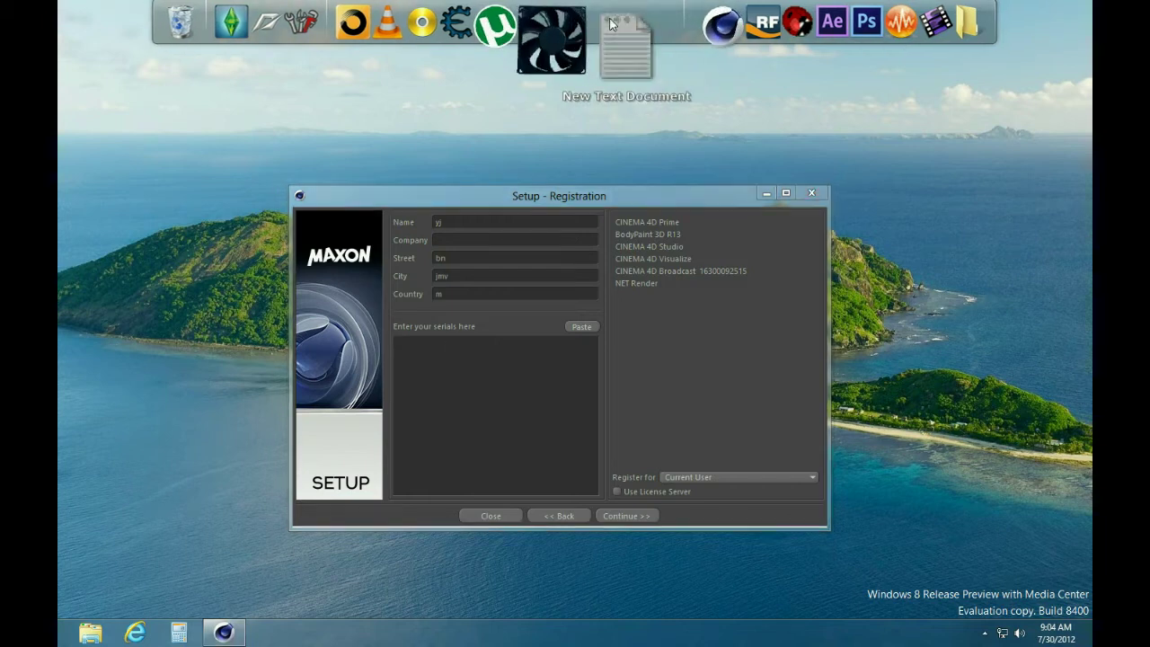
# Copy the six serial numbers from the notes file and paste them into the serial box.
pyautogui.click(618, 27)
pyautogui.moveTo(473, 221); pyautogui.dragTo(850, 235)
pyautogui.click(606, 198)
pyautogui.moveTo(666, 198)
pyautogui.click(719, 191)
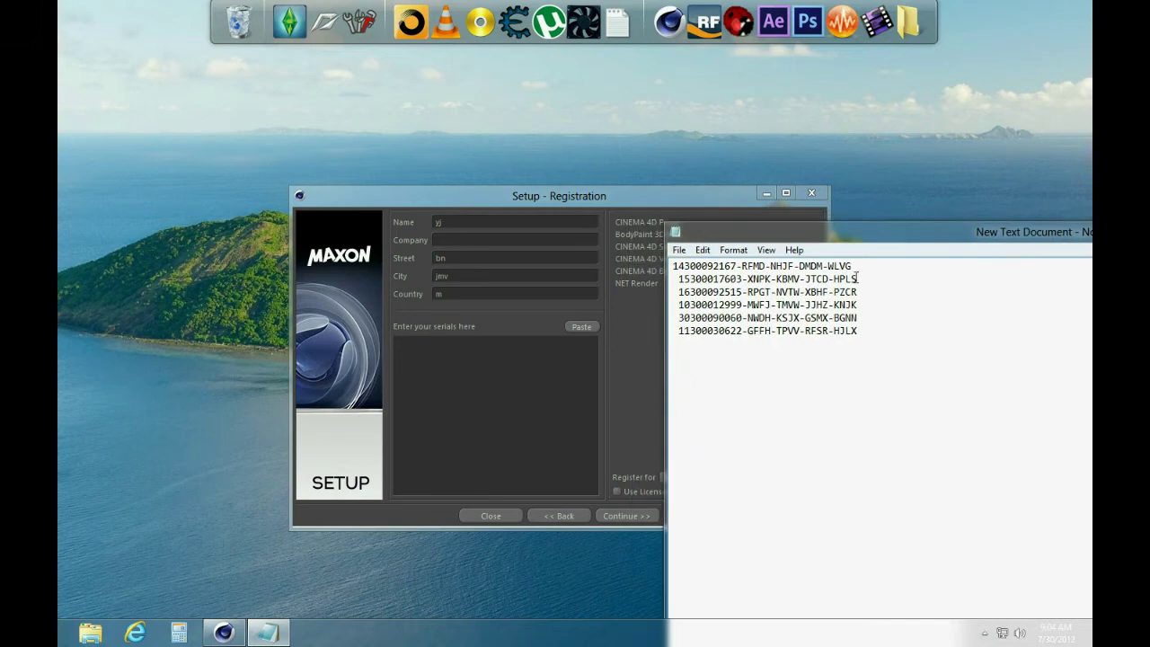
pyautogui.moveTo(898, 332); pyautogui.dragTo(674, 266)
pyautogui.rightClick(712, 275)
pyautogui.click(746, 319)
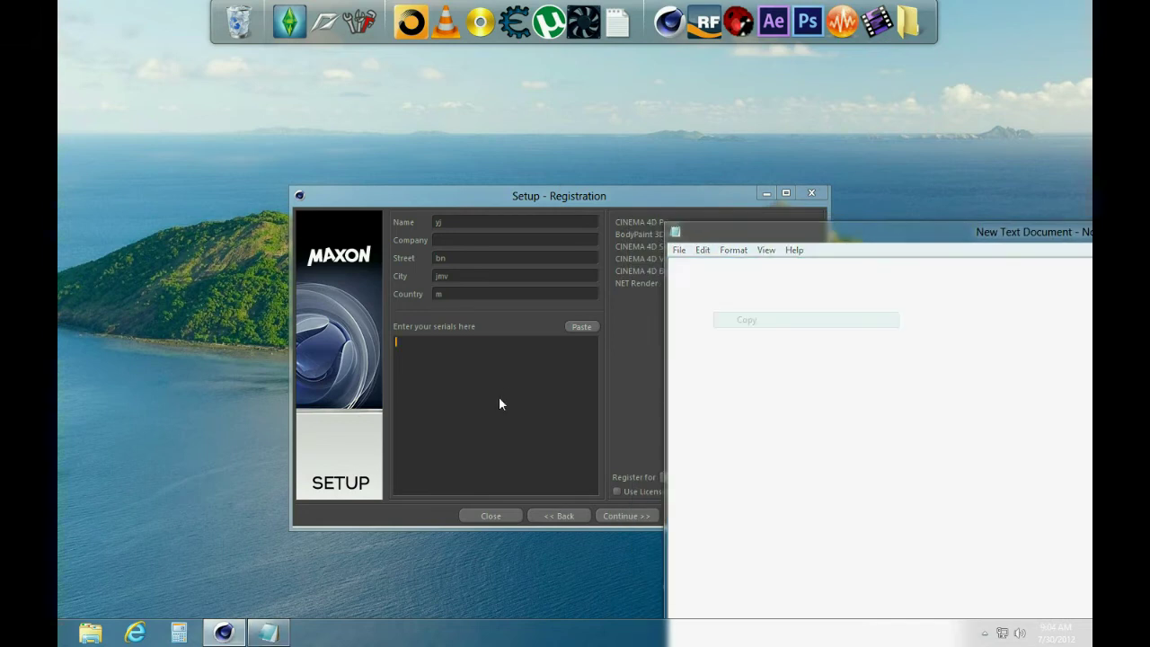
pyautogui.rightClick(499, 396)
pyautogui.click(521, 441)
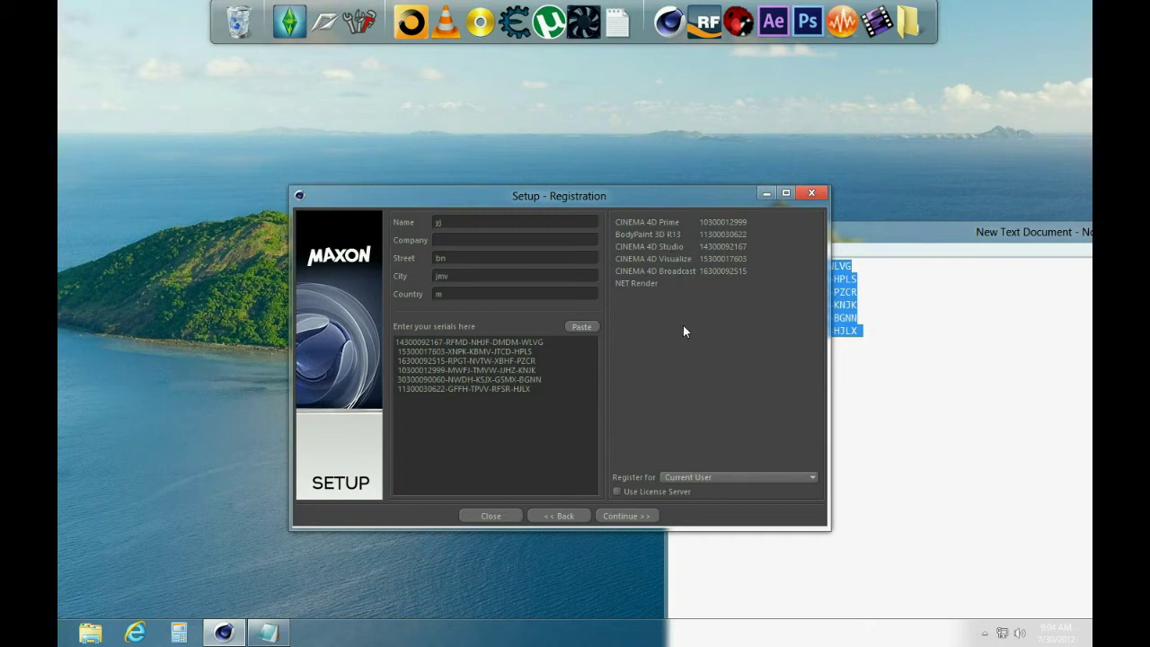
# Continue to the installation-type choice, then cancel the installation and confirm with Yes.
pyautogui.click(640, 516)
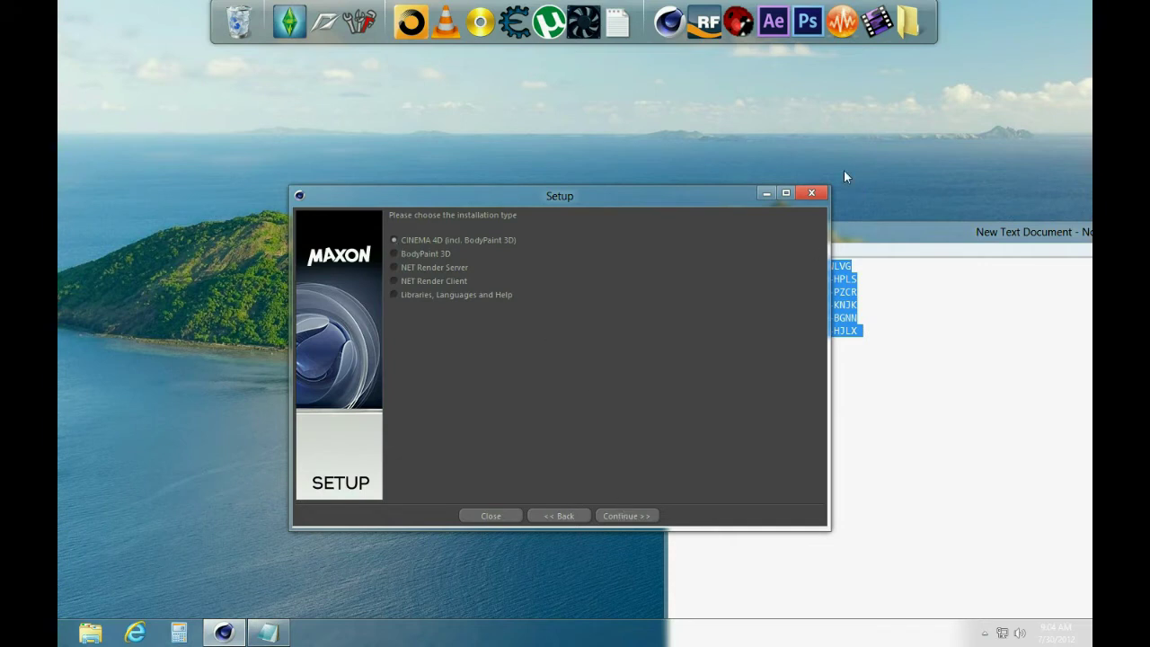
pyautogui.click(811, 193)
pyautogui.click(590, 366)
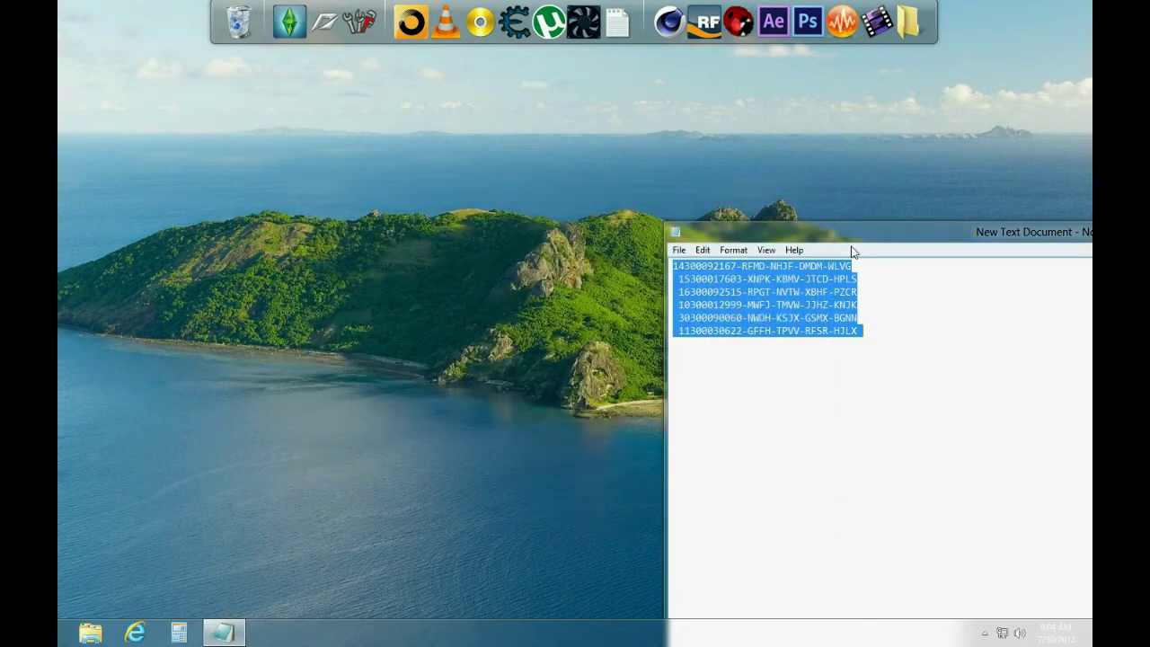
pyautogui.moveTo(858, 236); pyautogui.dragTo(458, 262)
# Close the serials text file and refresh the desktop.
pyautogui.click(1023, 258)
pyautogui.rightClick(869, 252)
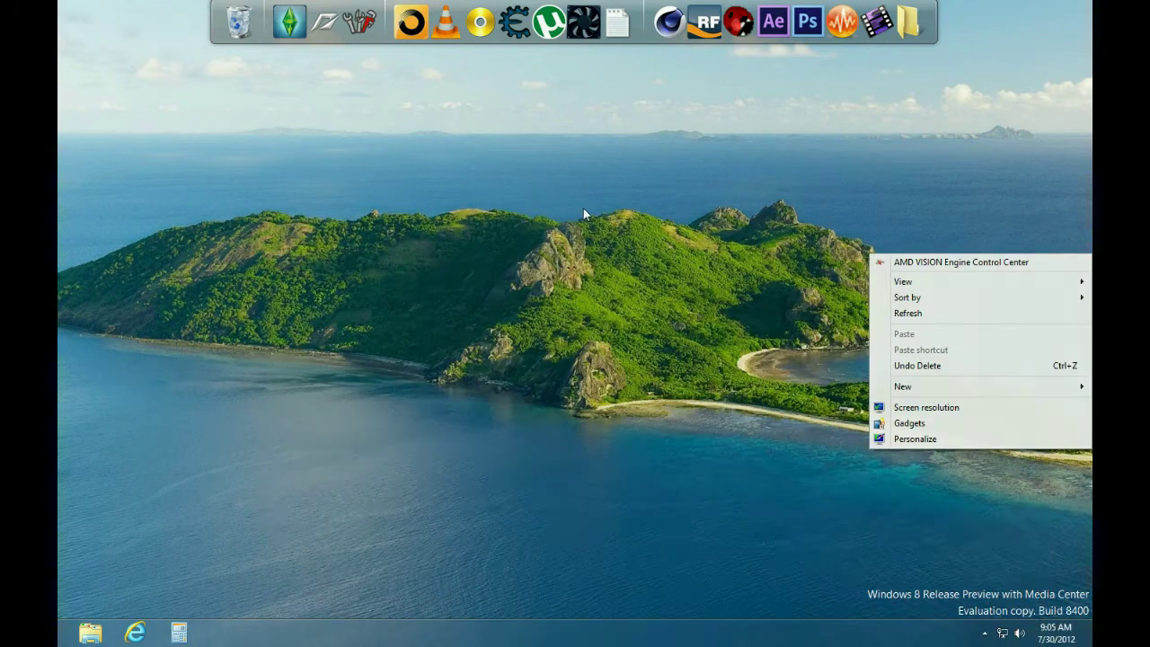
pyautogui.rightClick(584, 207)
pyautogui.click(619, 269)
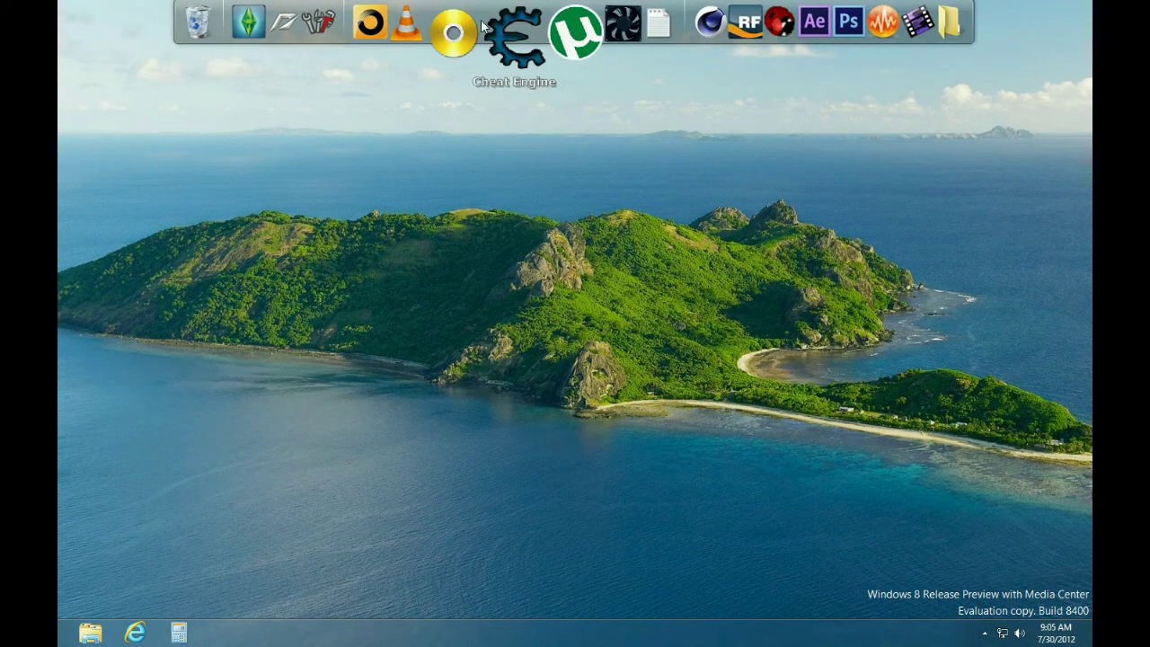
# Turn on Show desktop icons and toggle desktop gadgets from the desktop View menu.
pyautogui.rightClick(518, 265)
pyautogui.moveTo(650, 292)
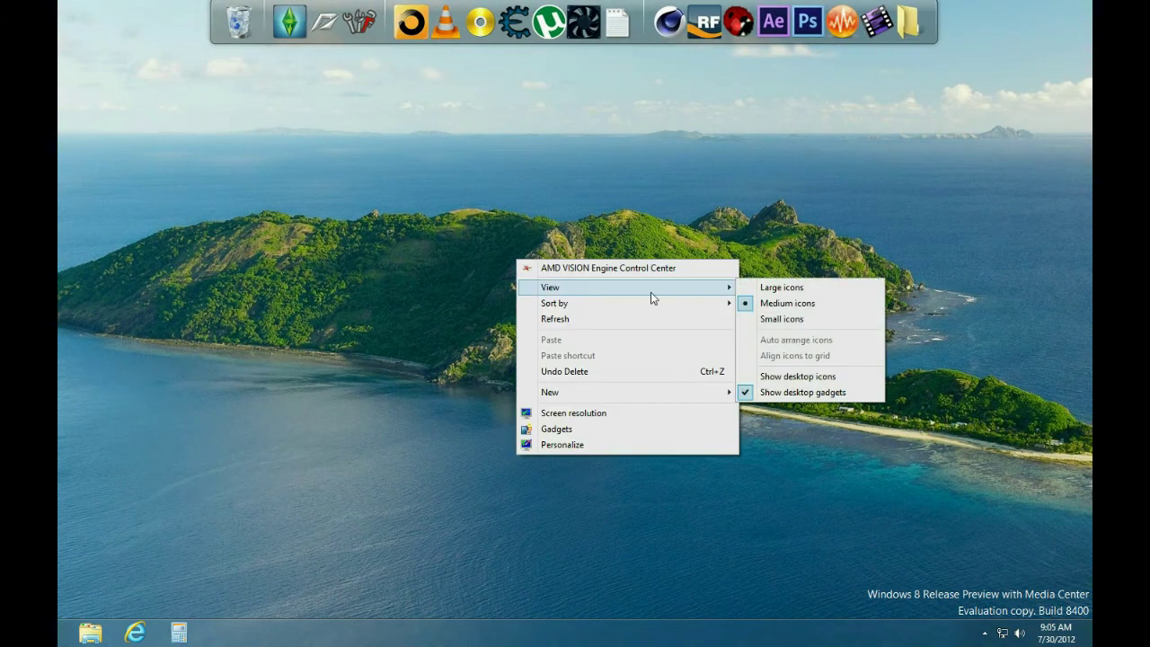
pyautogui.click(790, 378)
pyautogui.rightClick(388, 241)
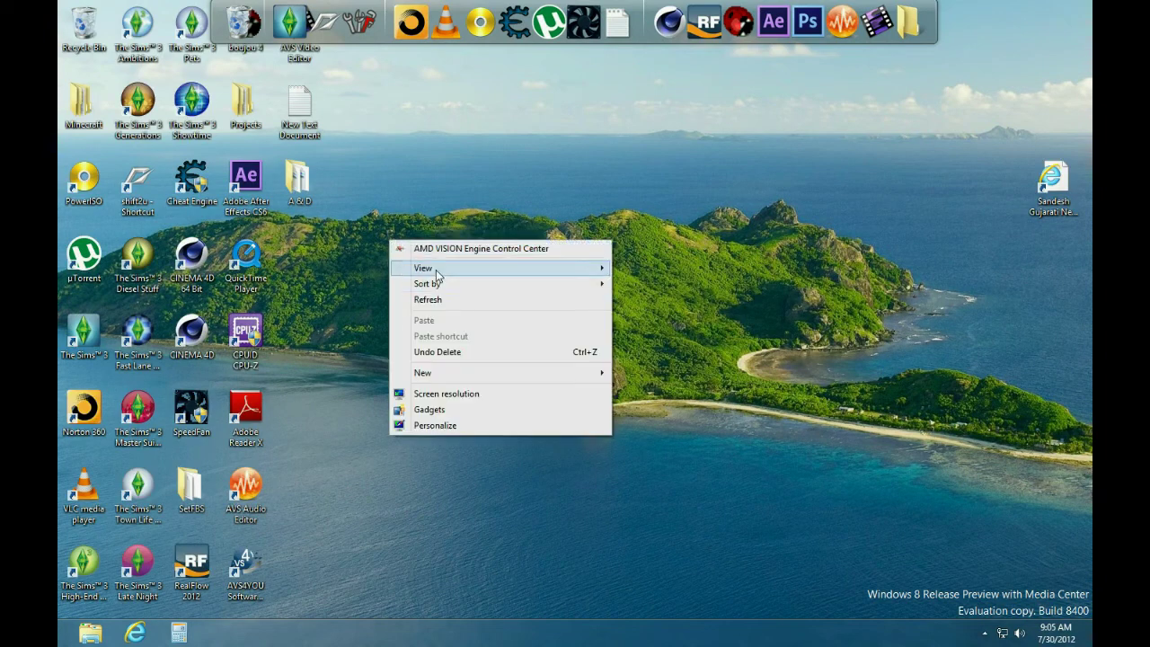
pyautogui.moveTo(432, 266)
pyautogui.click(669, 373)
# Hide the desktop icons again and toggle desktop gadgets back.
pyautogui.rightClick(518, 320)
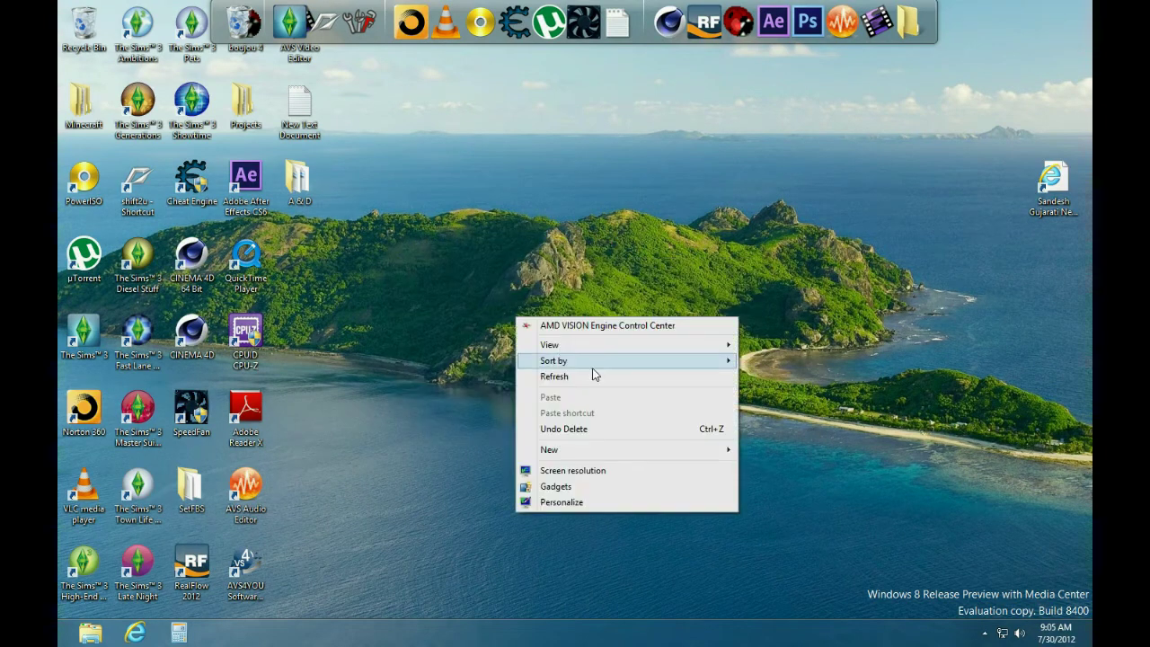
pyautogui.moveTo(584, 346)
pyautogui.click(786, 434)
pyautogui.rightClick(592, 310)
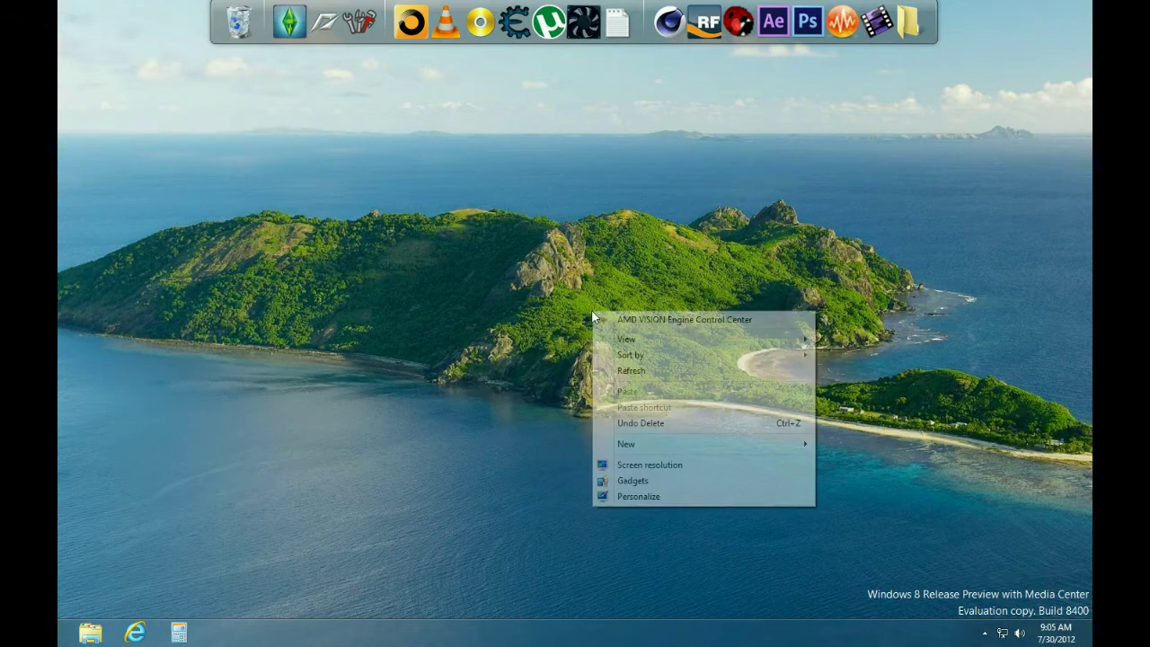
pyautogui.moveTo(673, 347)
pyautogui.click(867, 443)
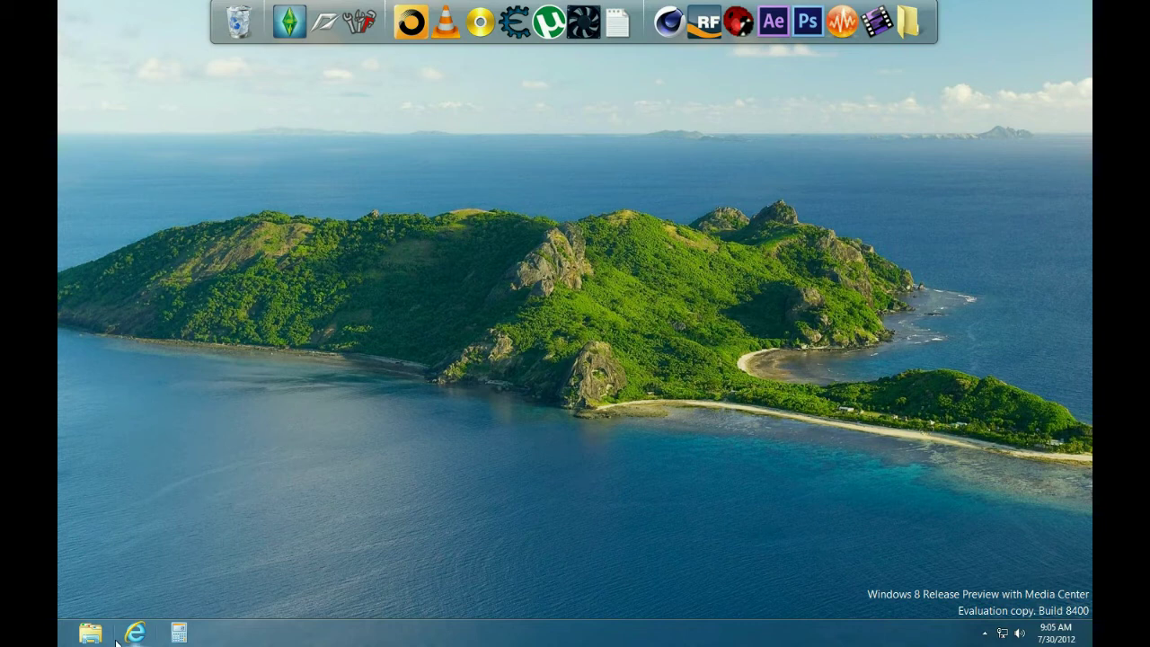
# Go to Downloads > 3D > Cinema 4d Plugins and select the GSG_TRANSFORM archive.
pyautogui.moveTo(116, 642)
pyautogui.mouseDown()
pyautogui.moveTo(149, 643)
pyautogui.moveTo(119, 643)
pyautogui.mouseUp()
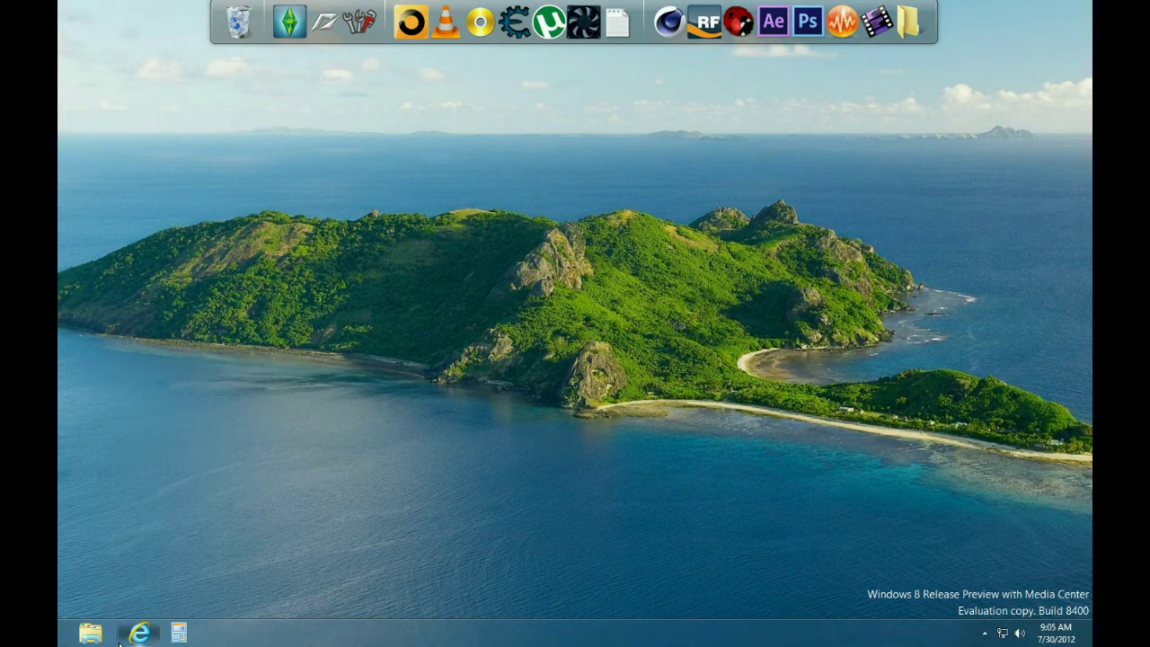
pyautogui.click(89, 634)
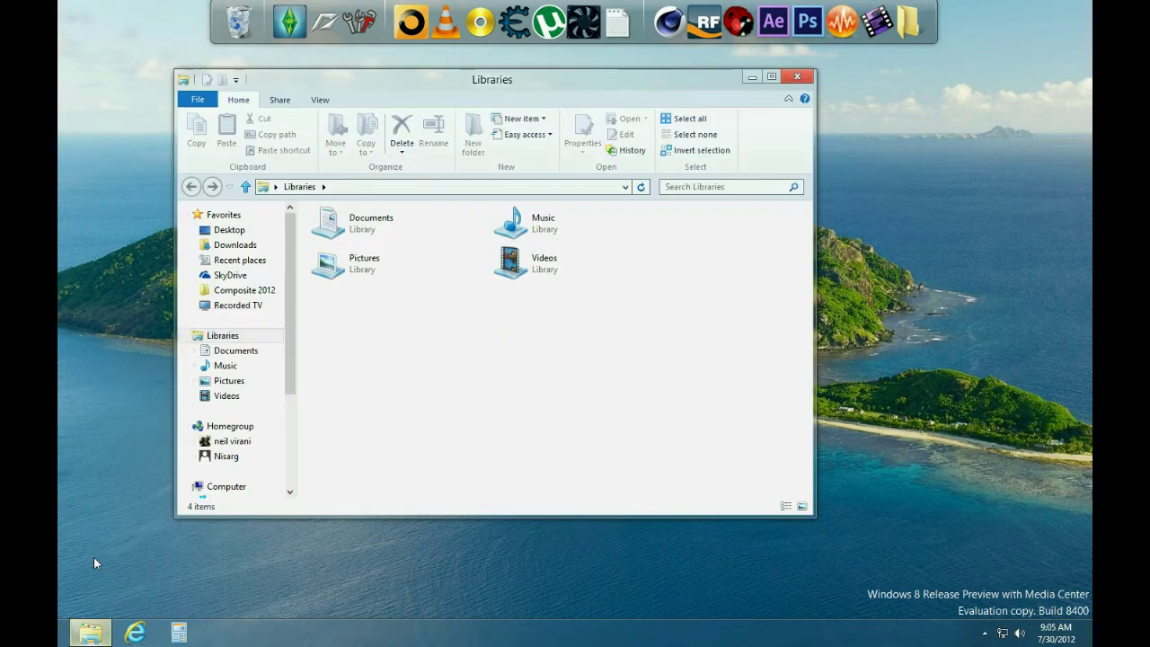
pyautogui.click(245, 244)
pyautogui.doubleClick(374, 232)
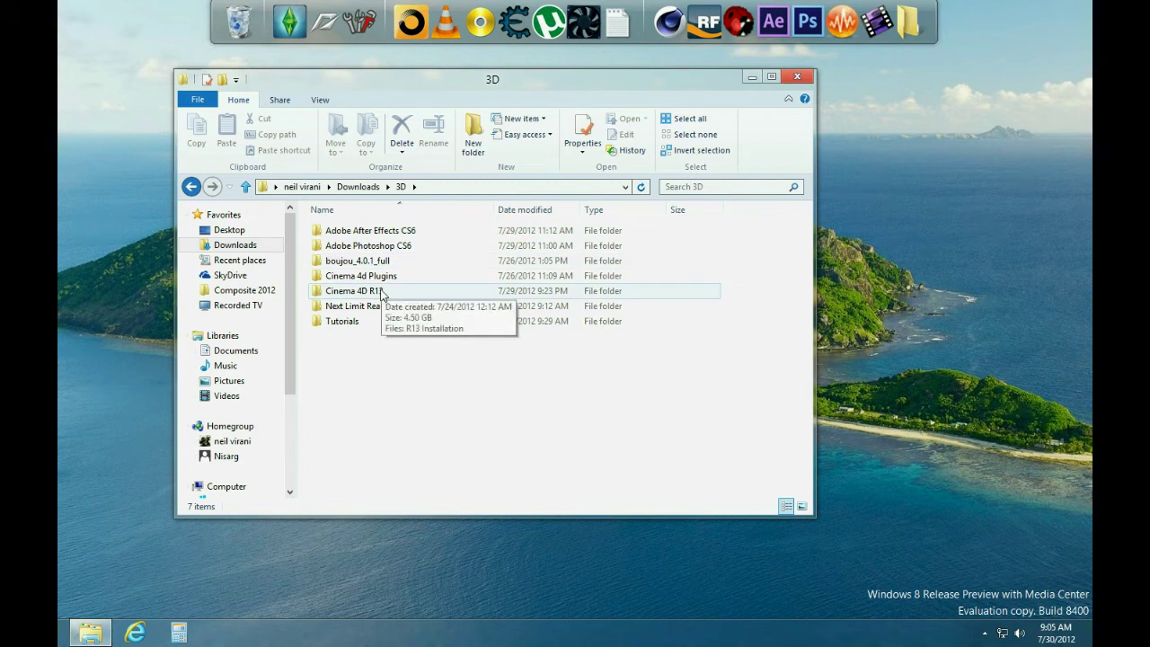
pyautogui.doubleClick(364, 276)
pyautogui.click(377, 276)
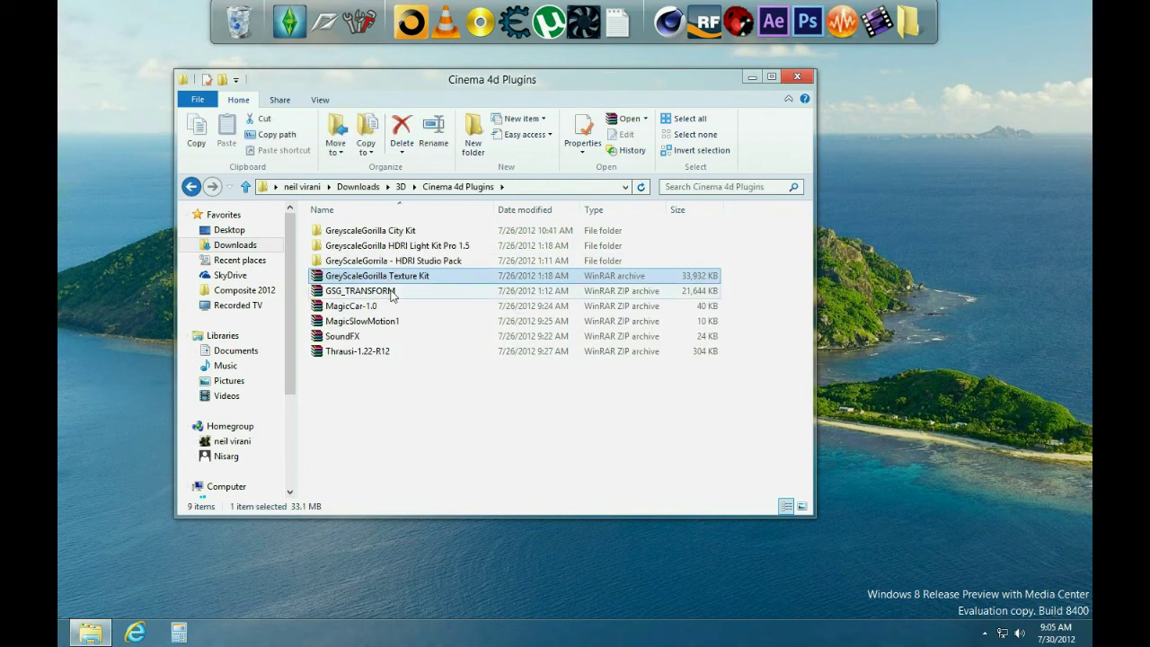
pyautogui.click(391, 293)
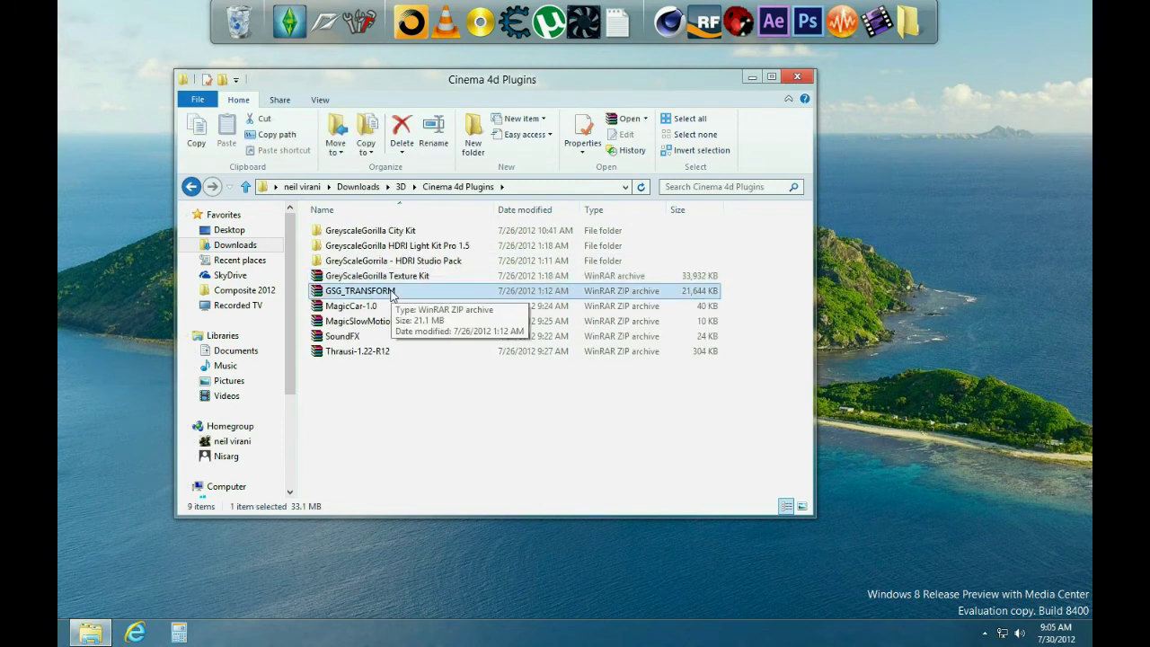
# Open GSG_TRANSFORM.zip in WinRAR and enter GSG Transform [Single User License] > Transform C4D Broadcast Version.
pyautogui.press('Return')
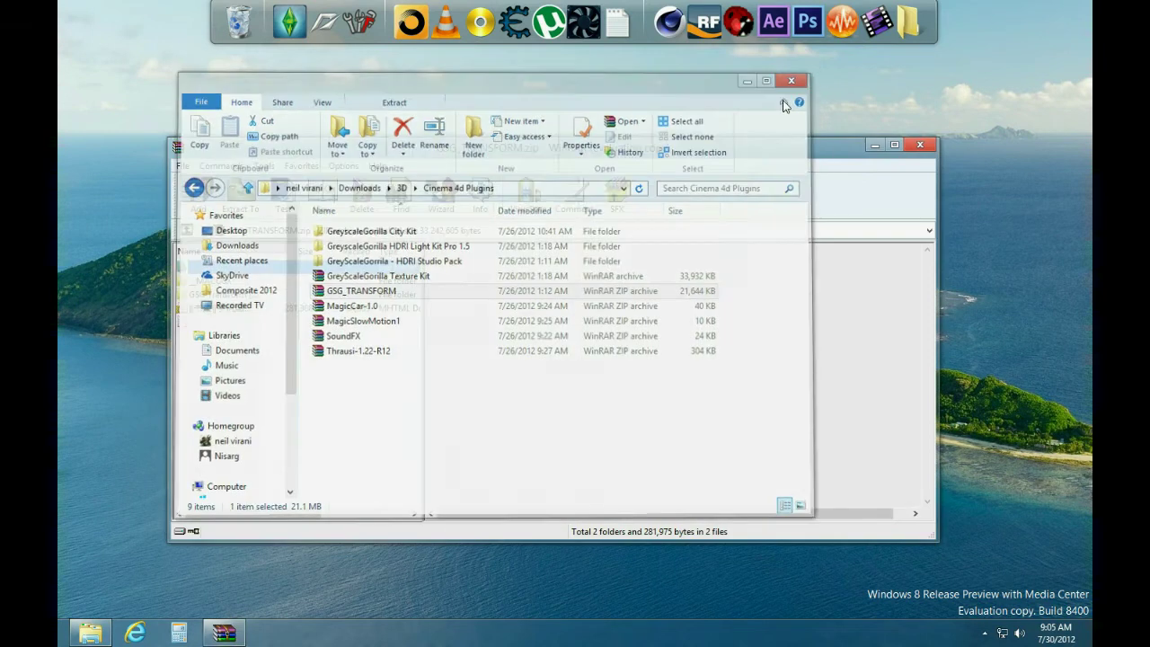
pyautogui.moveTo(522, 158); pyautogui.dragTo(660, 177)
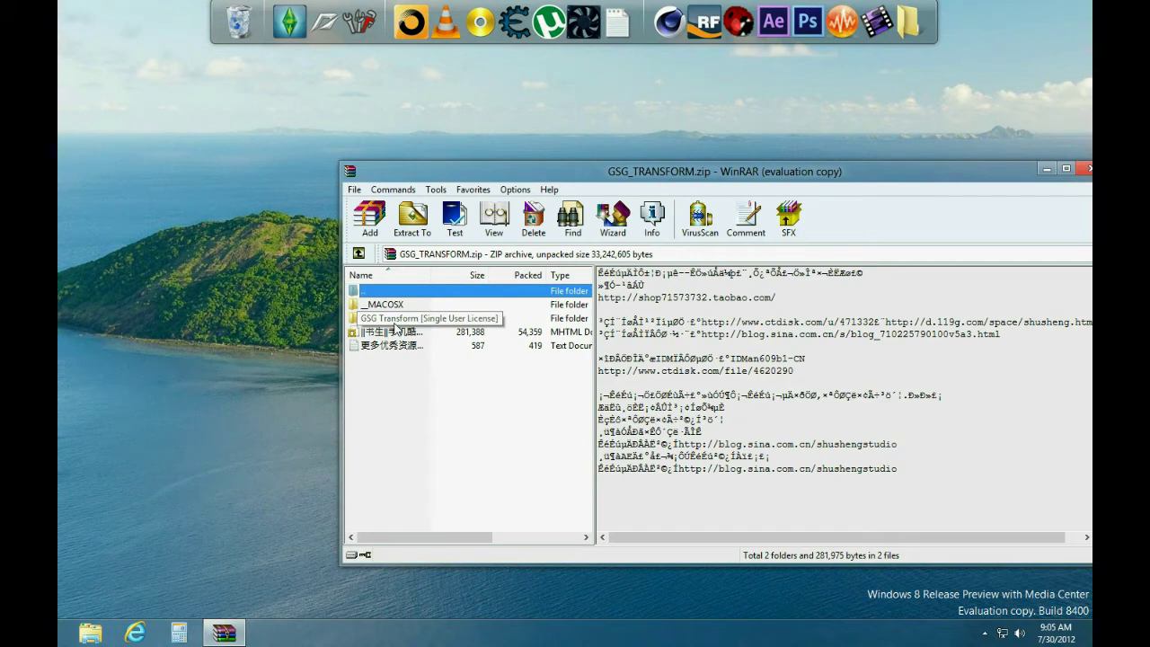
pyautogui.doubleClick(394, 320)
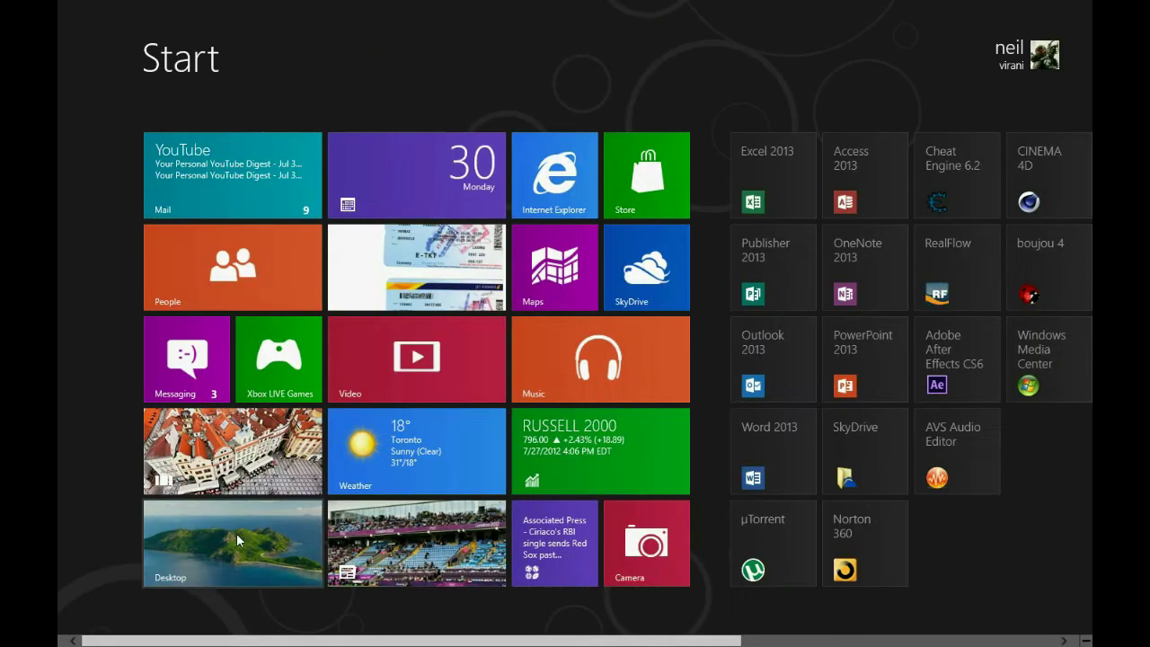
pyautogui.press('super')
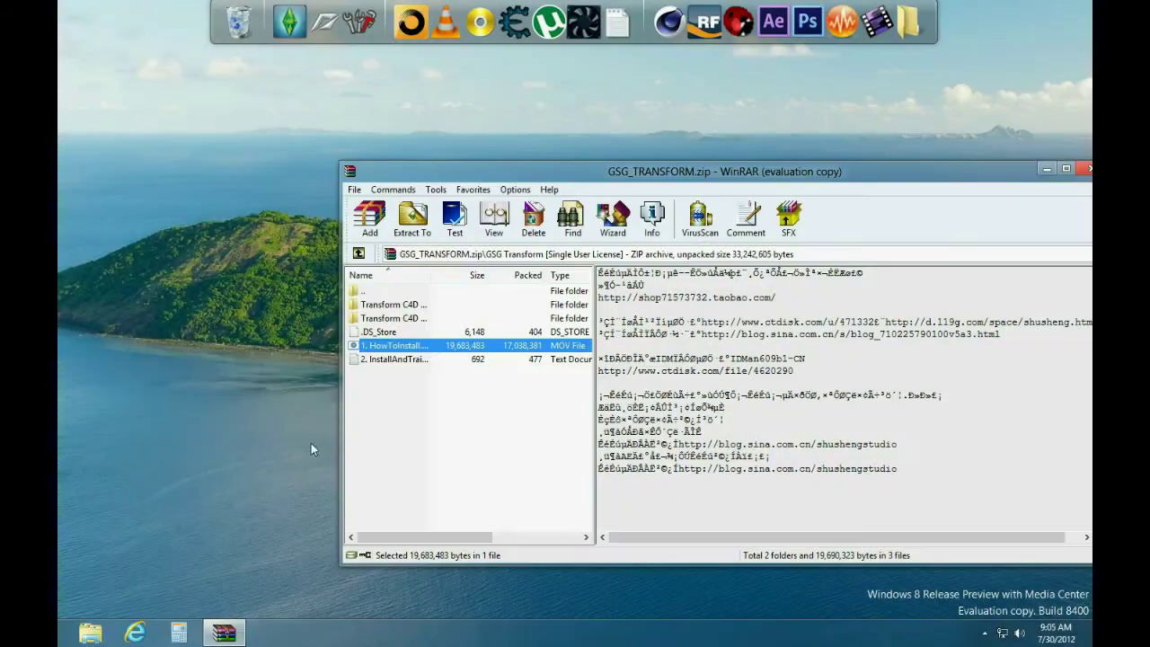
pyautogui.doubleClick(394, 308)
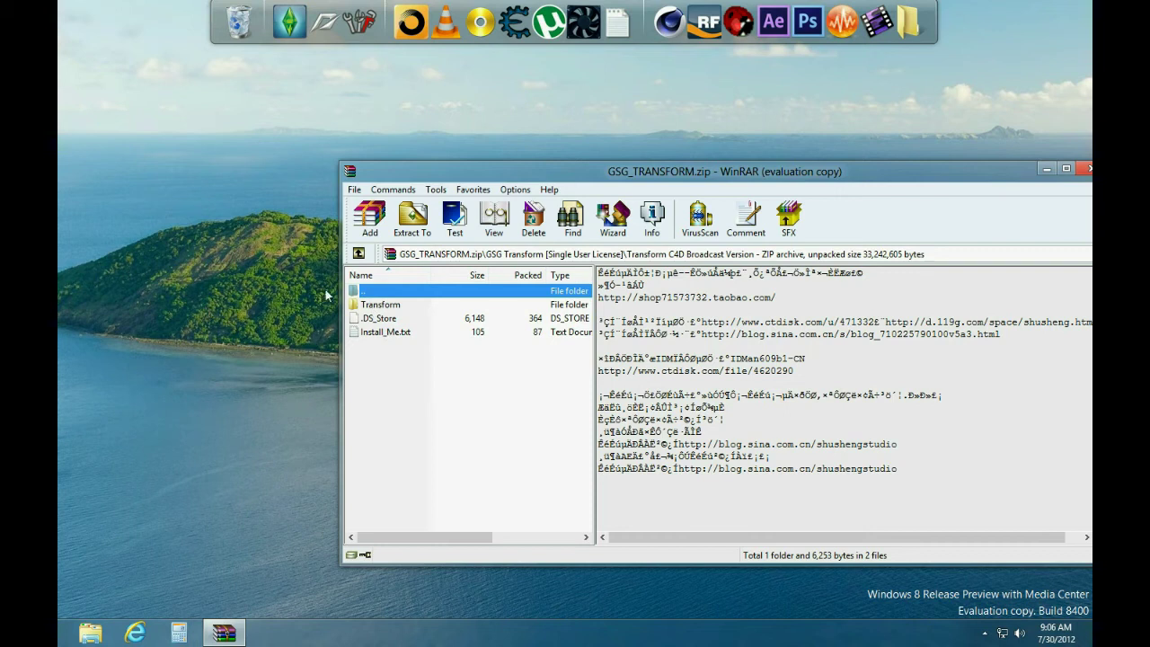
# Snap WinRAR to the right half and browse to C:\Program Files\MAXON\CINEMA 4D R13\plugins.
pyautogui.moveTo(386, 170); pyautogui.dragTo(1089, 173)
pyautogui.click(90, 632)
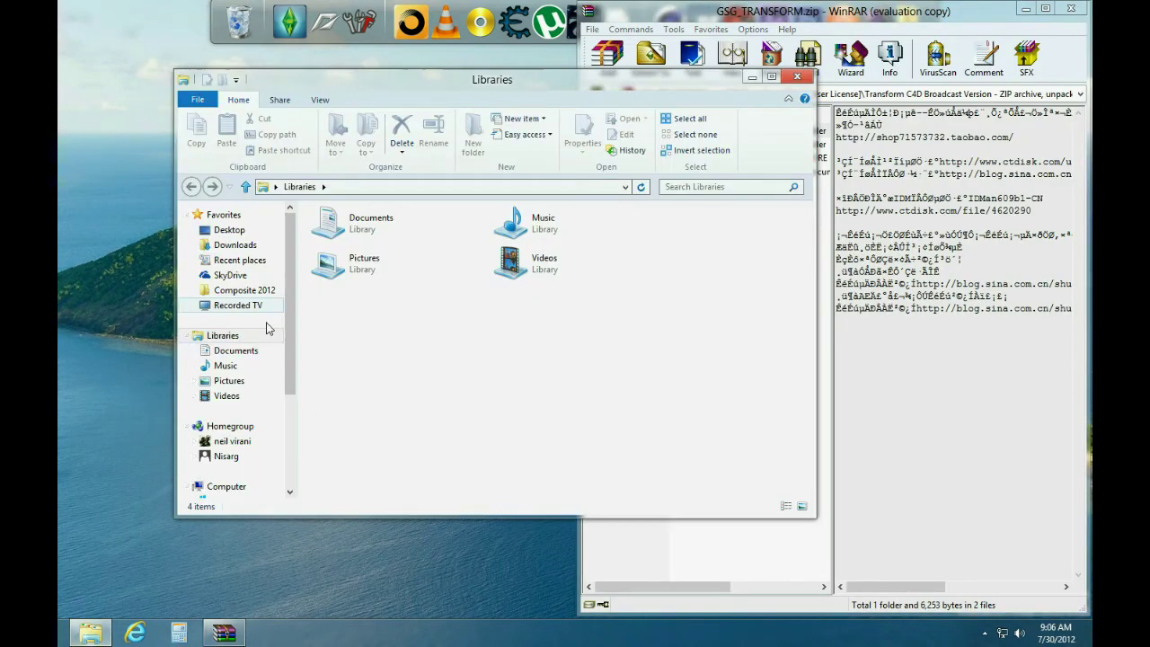
pyautogui.moveTo(503, 83); pyautogui.dragTo(481, 95)
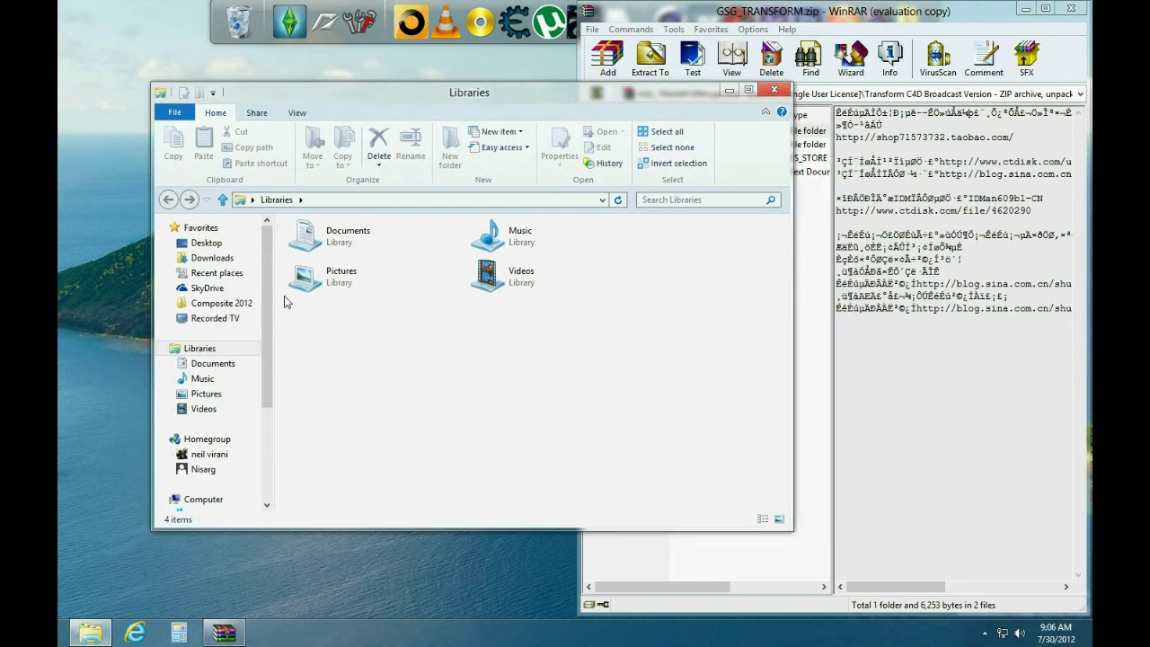
pyautogui.scroll(-3, 215, 387)
pyautogui.click(205, 371)
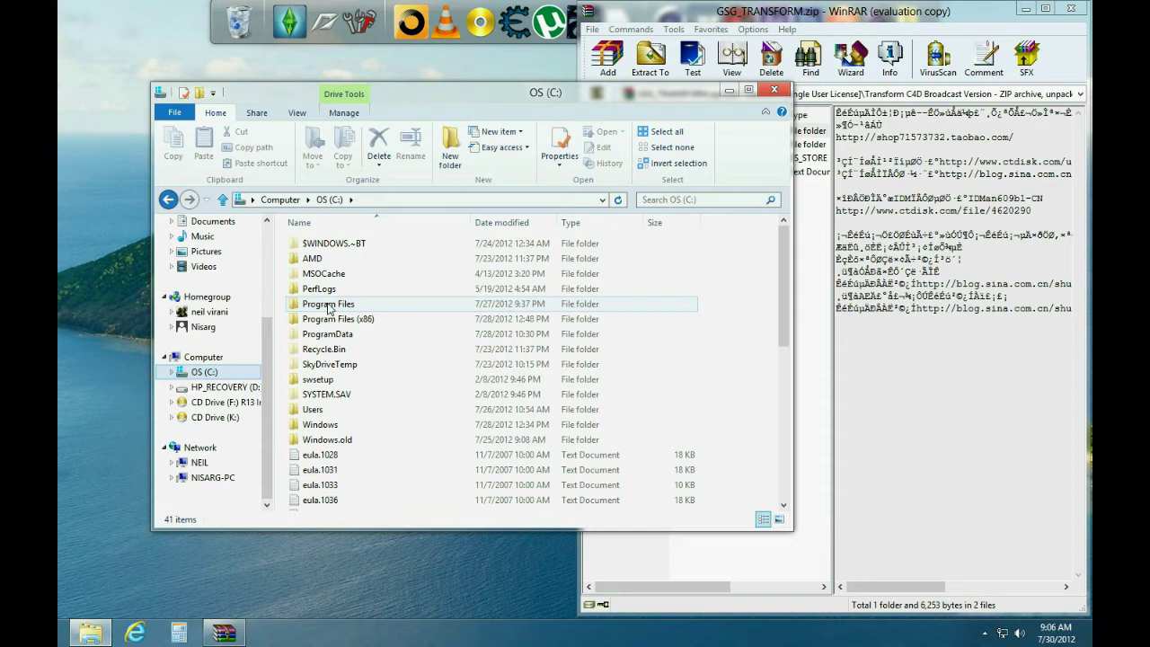
pyautogui.rightClick(327, 319)
pyautogui.press('Escape')
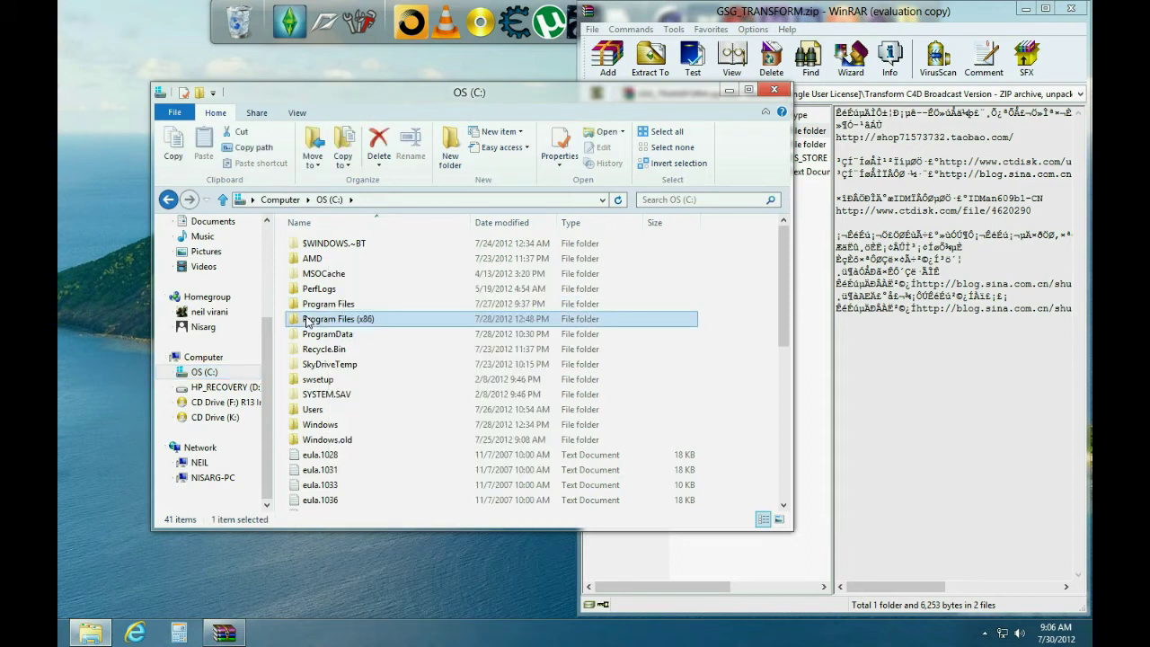
pyautogui.doubleClick(325, 305)
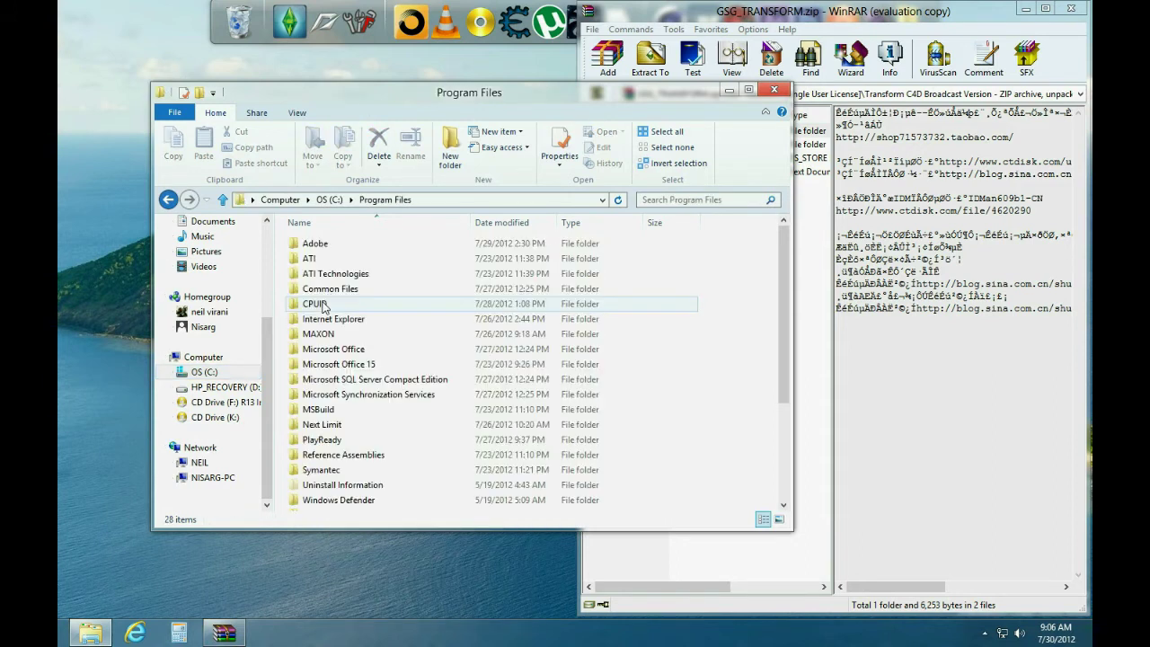
pyautogui.doubleClick(327, 334)
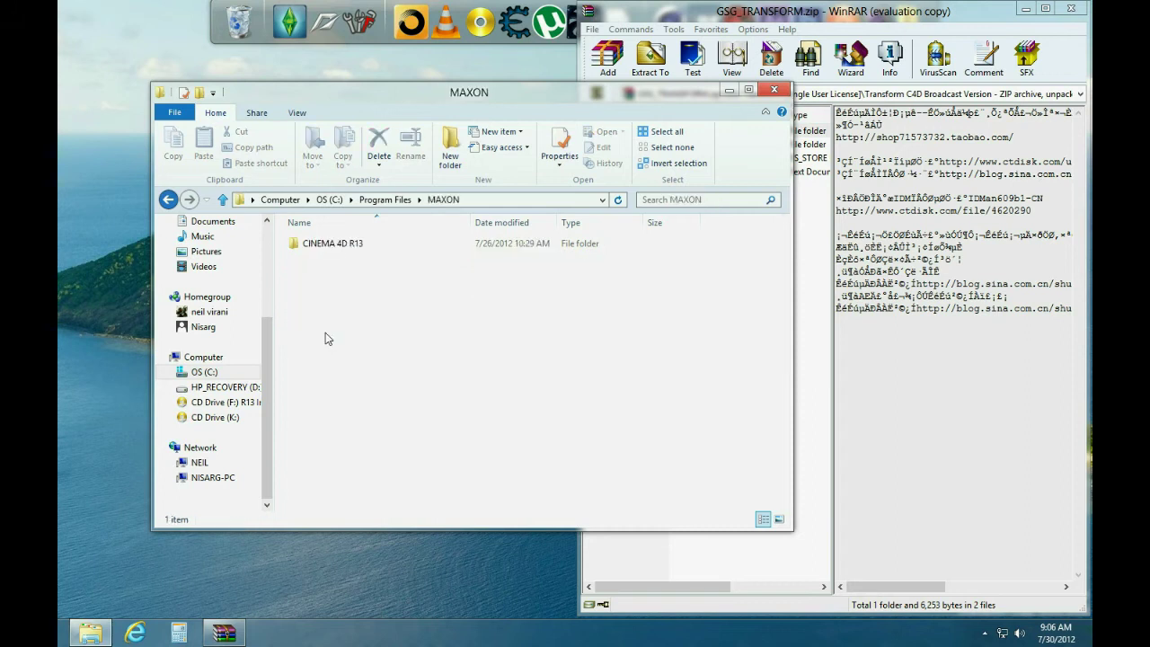
pyautogui.doubleClick(349, 249)
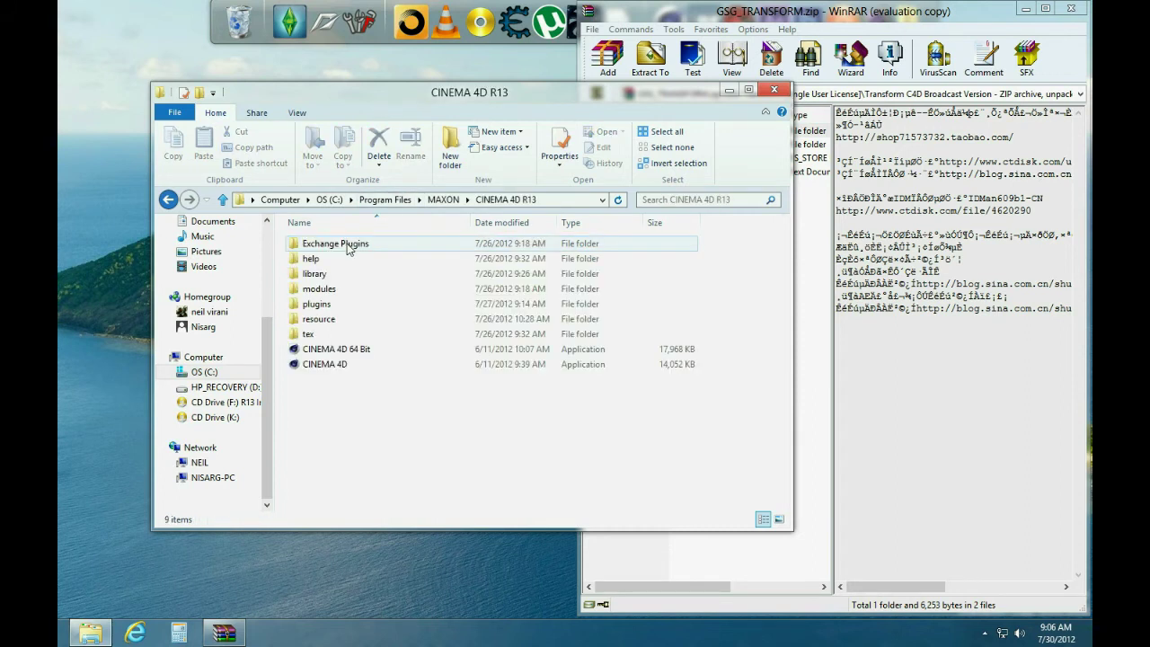
pyautogui.doubleClick(331, 305)
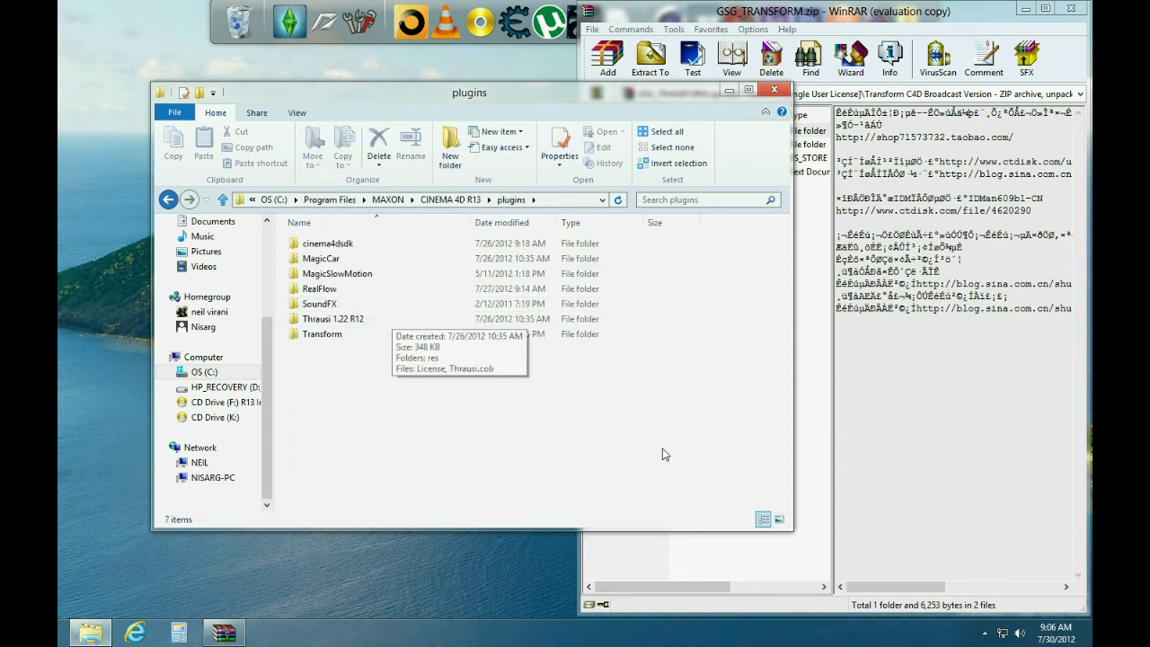
# Drag the Transform folder from WinRAR into the plugins folder and close the windows.
pyautogui.hotkey('alt', 'Tab')
pyautogui.moveTo(617, 145); pyautogui.dragTo(662, 221)
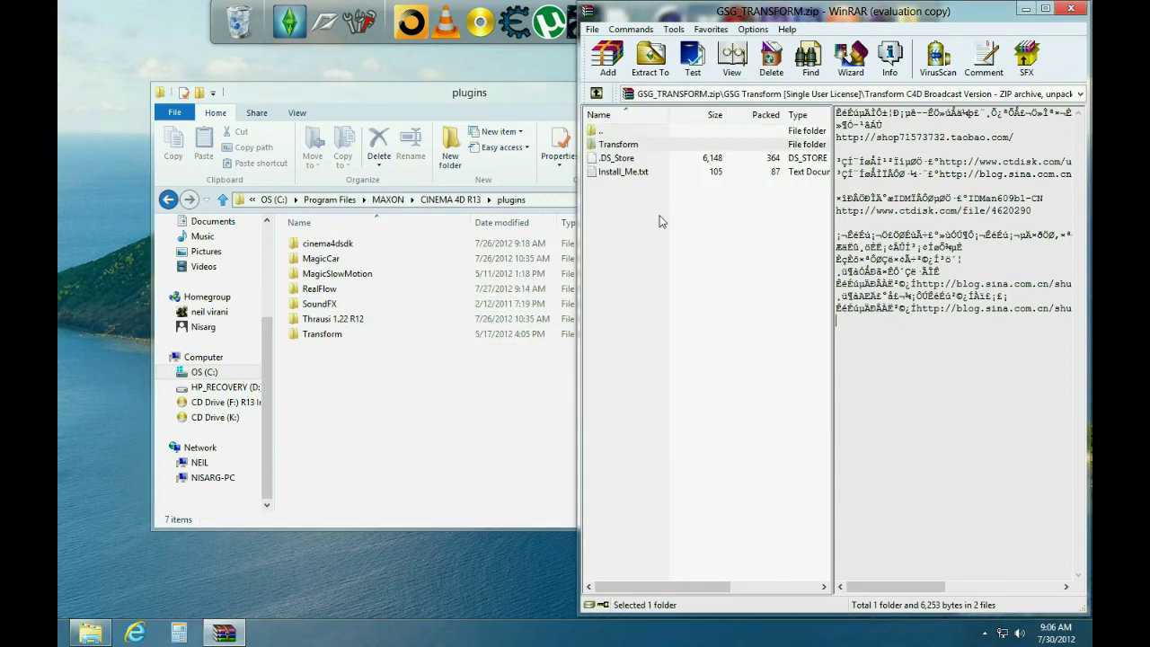
pyautogui.rightClick(318, 346)
pyautogui.press('Escape')
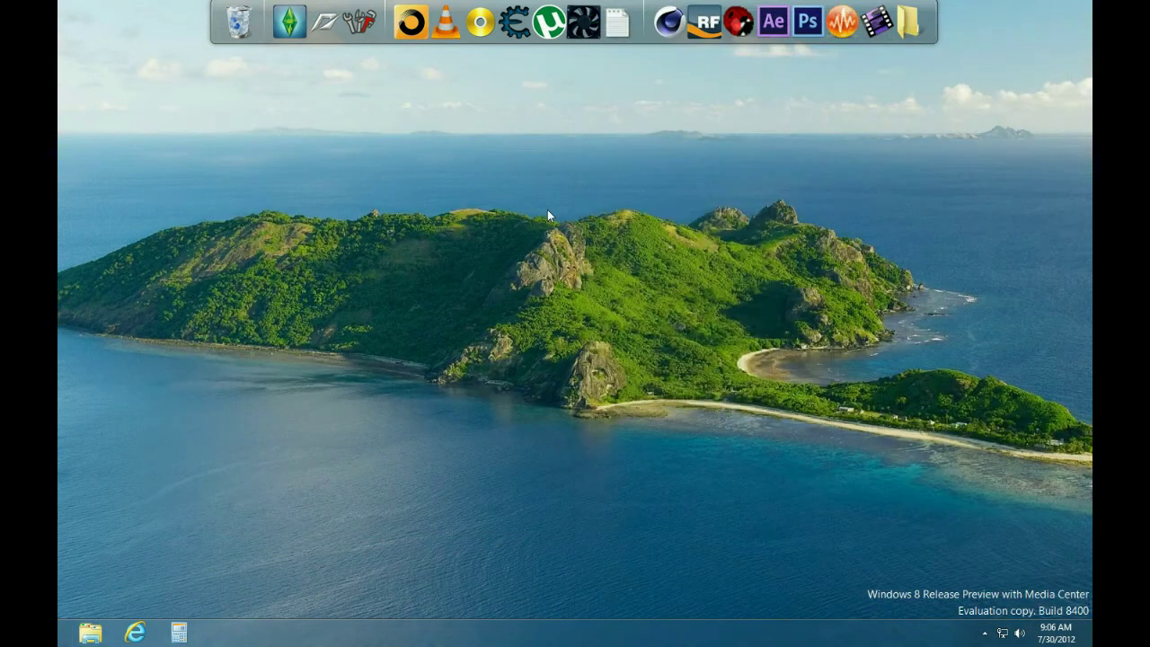
pyautogui.rightClick(547, 210)
# Refresh the desktop and launch Cinema 4D R13 Broadcast from the dock into an empty Untitled 1 scene.
pyautogui.click(596, 269)
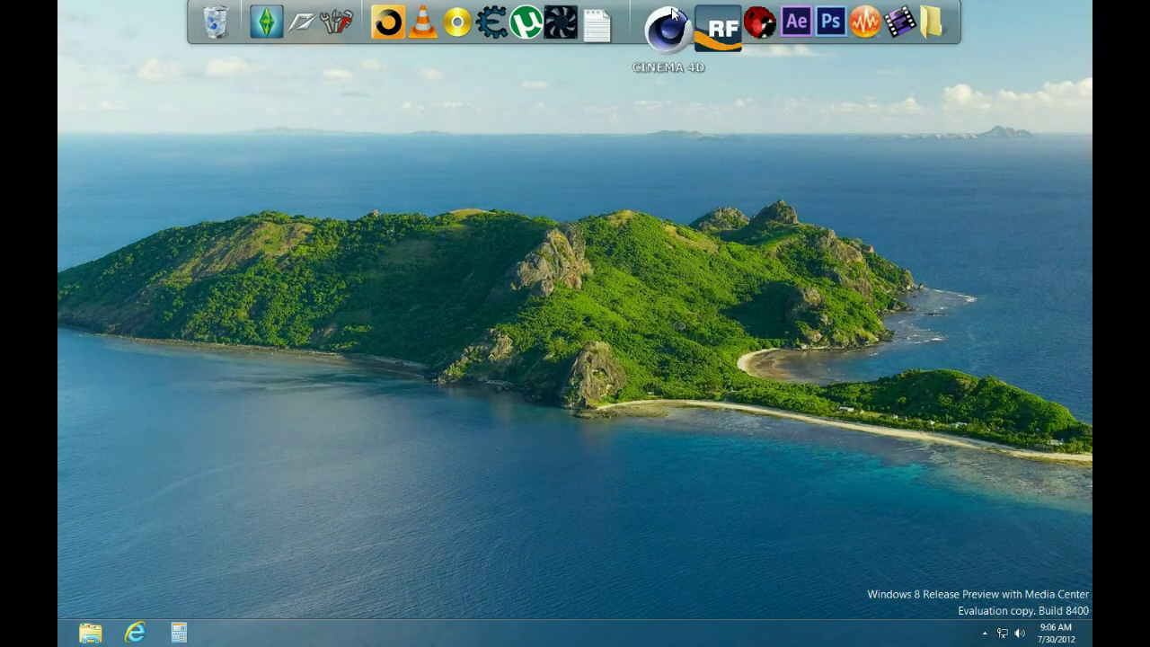
pyautogui.click(672, 14)
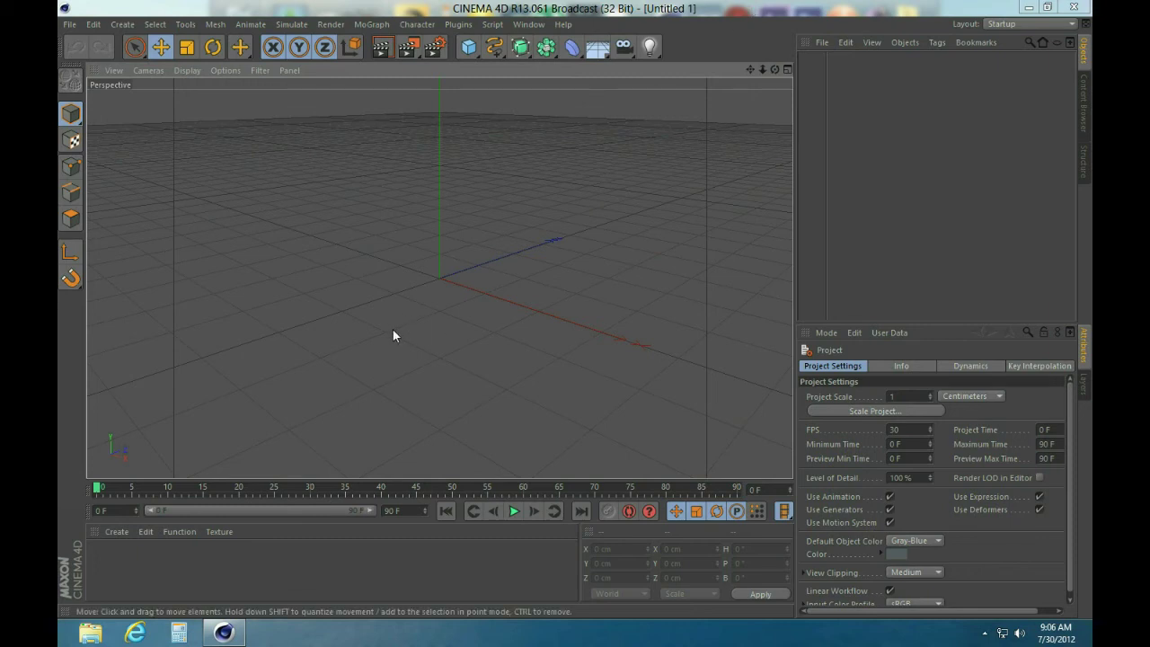
# Load the ElectricCloud preset from Broadcast > Presets > Animated Backgrounds into the Material Manager.
pyautogui.click(116, 530)
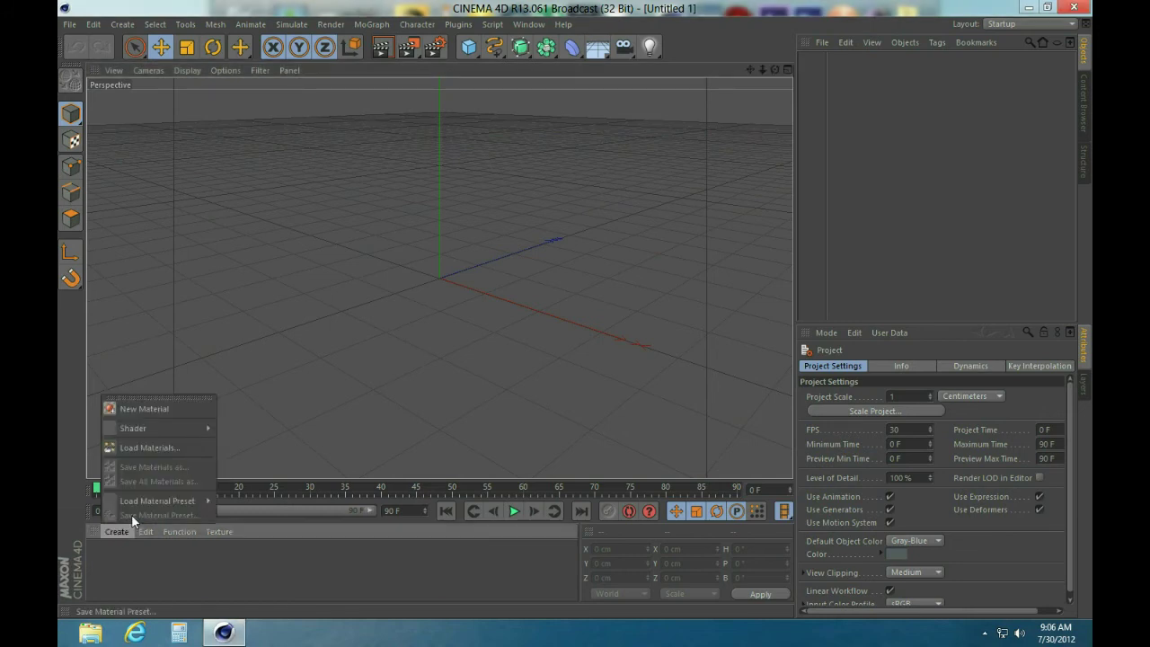
pyautogui.moveTo(132, 506)
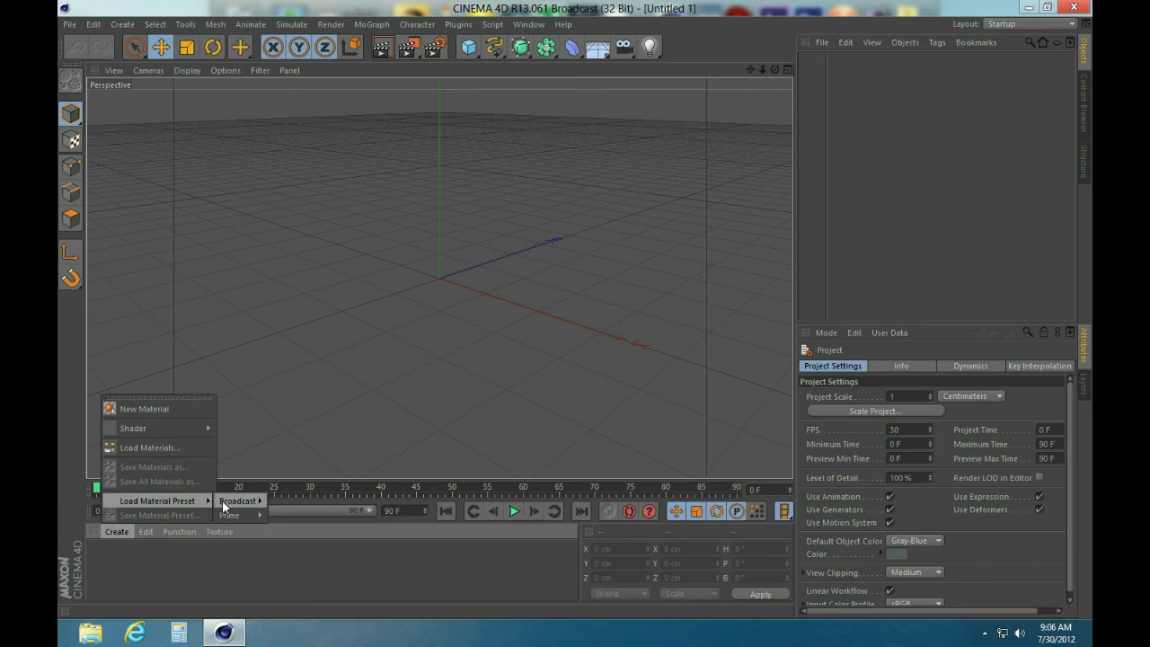
pyautogui.moveTo(235, 507)
pyautogui.moveTo(283, 501)
pyautogui.moveTo(359, 504)
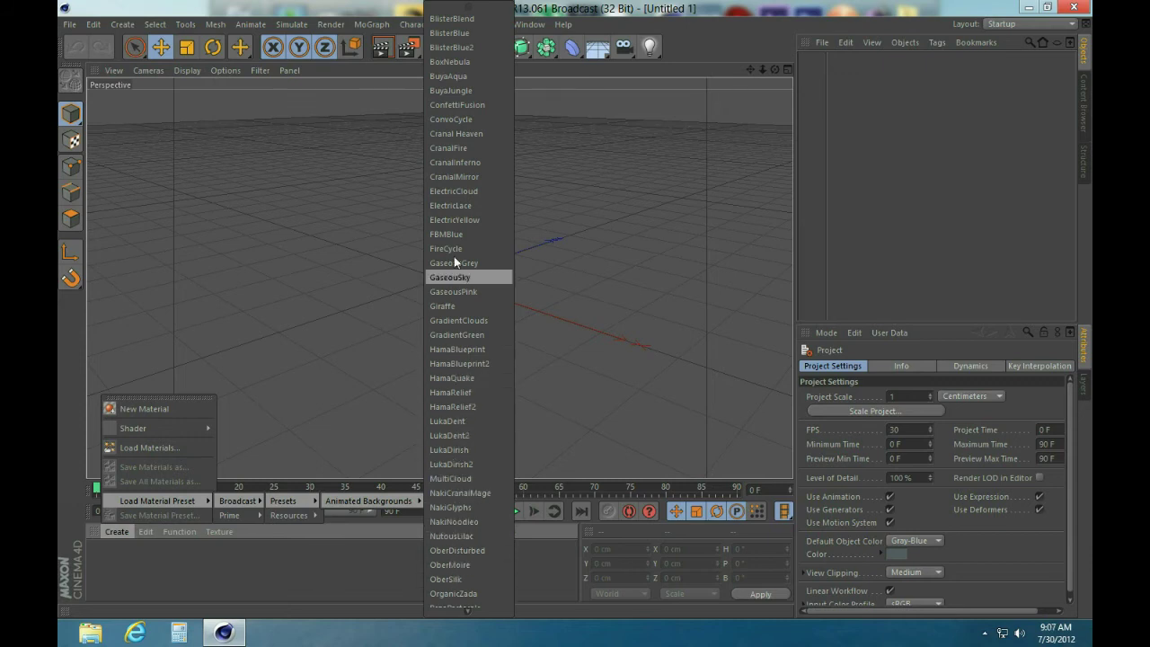
pyautogui.click(475, 189)
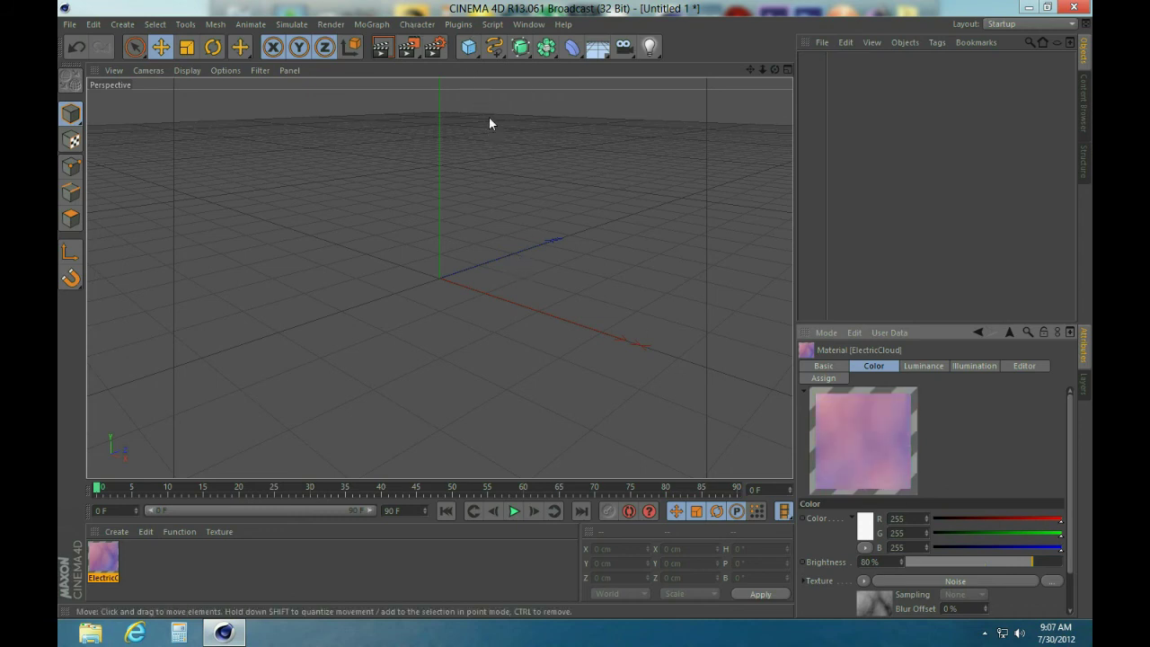
# Insert a GSG Transform plugin object and switch its Effect dropdown to Zipper.
pyautogui.click(459, 25)
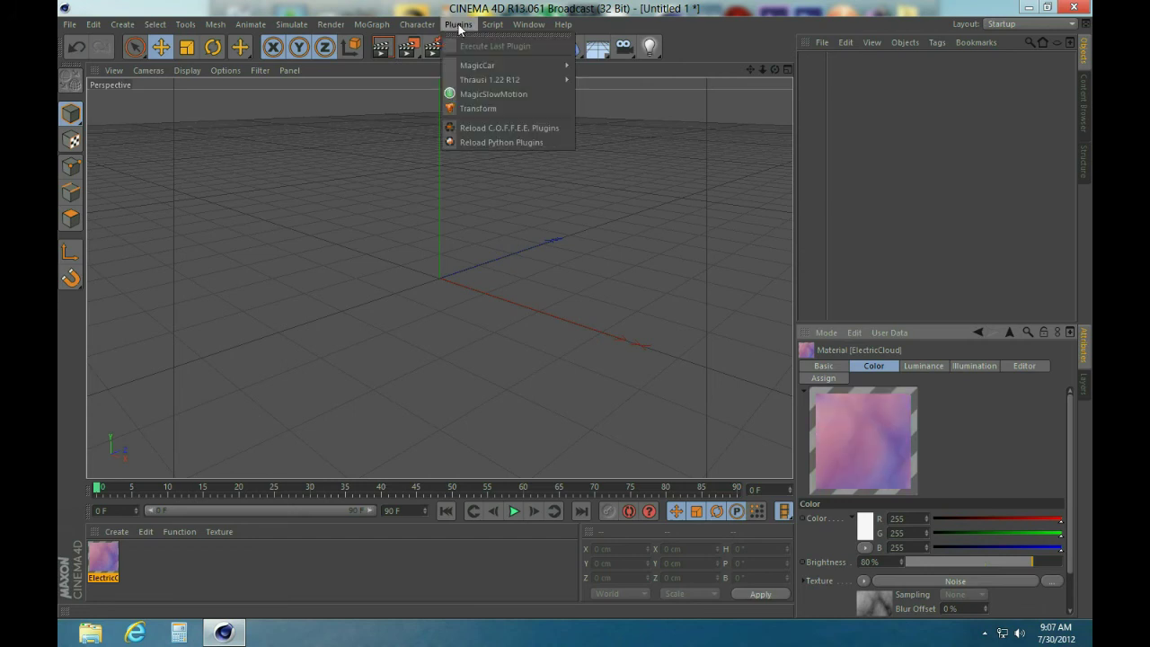
pyautogui.click(479, 108)
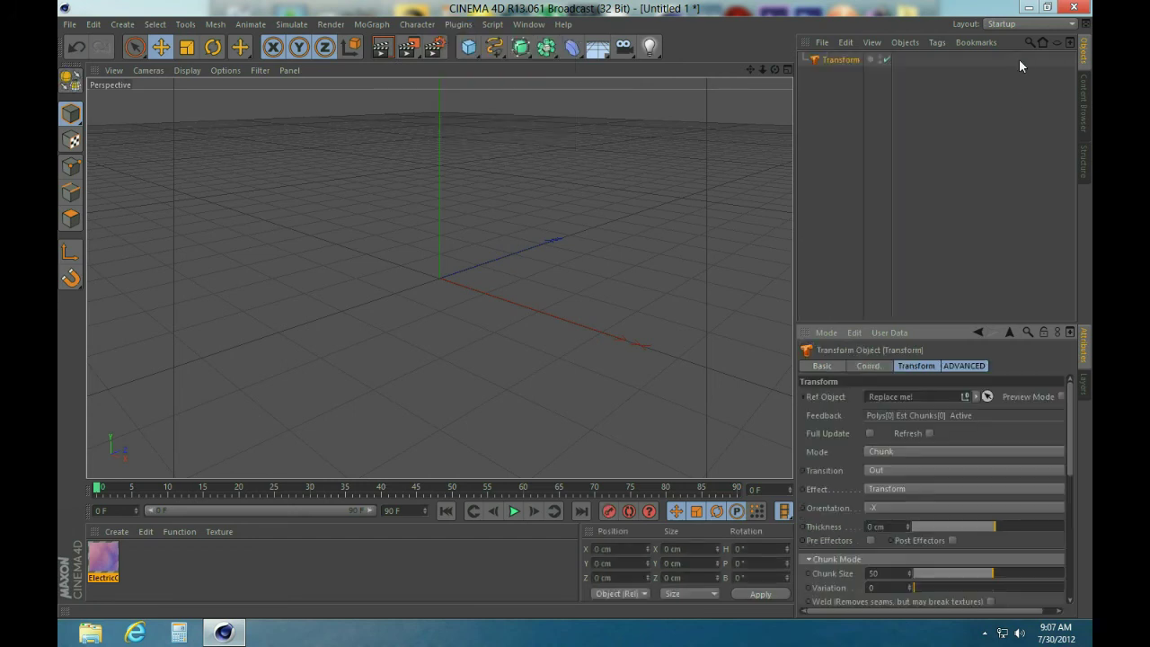
pyautogui.moveTo(1069, 416); pyautogui.dragTo(1070, 441)
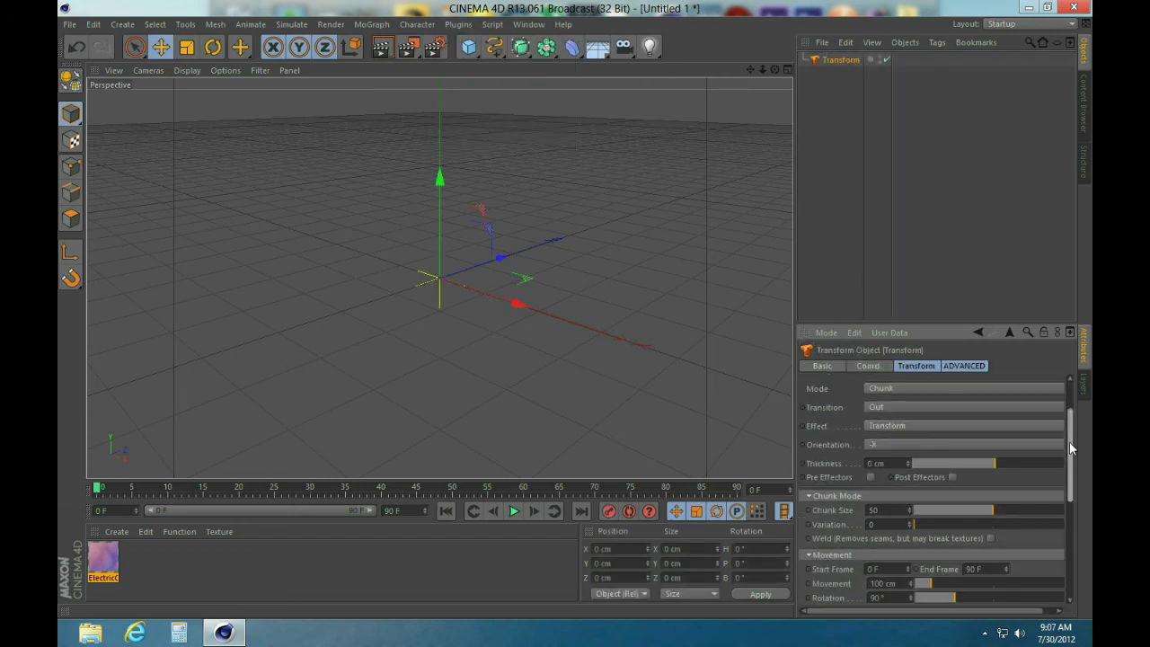
pyautogui.click(927, 428)
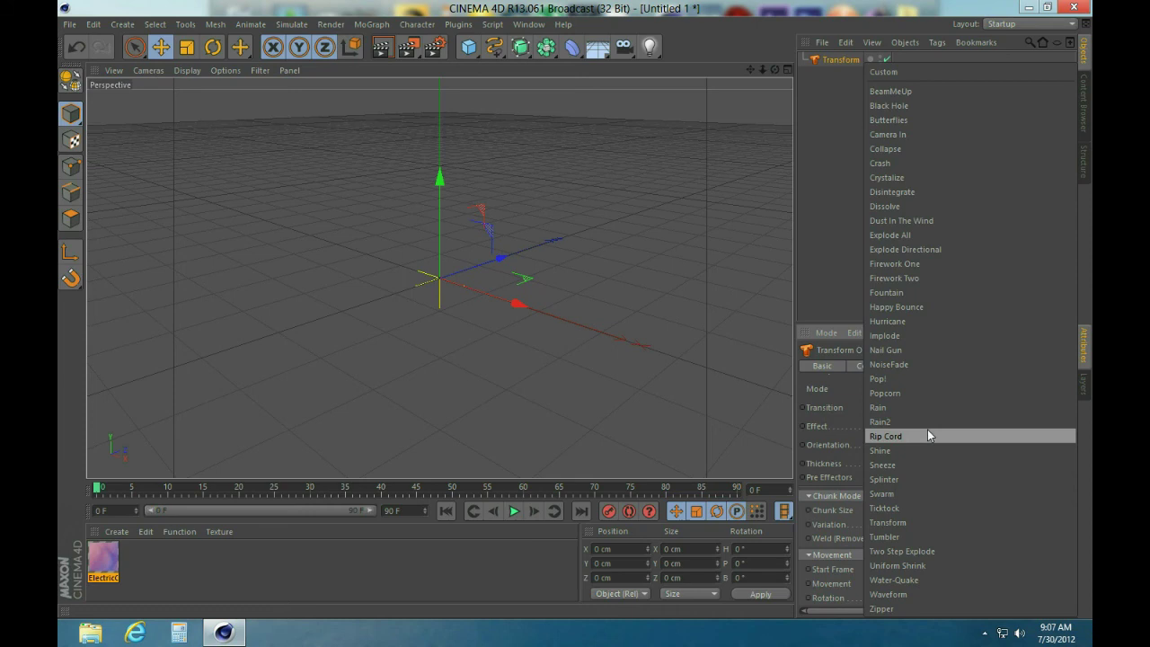
pyautogui.click(897, 607)
pyautogui.moveTo(1066, 425); pyautogui.dragTo(1013, 331)
# Close Cinema 4D discarding changes, refresh the desktop, and reveal the hidden tray icons.
pyautogui.hotkey('alt', 'F4')
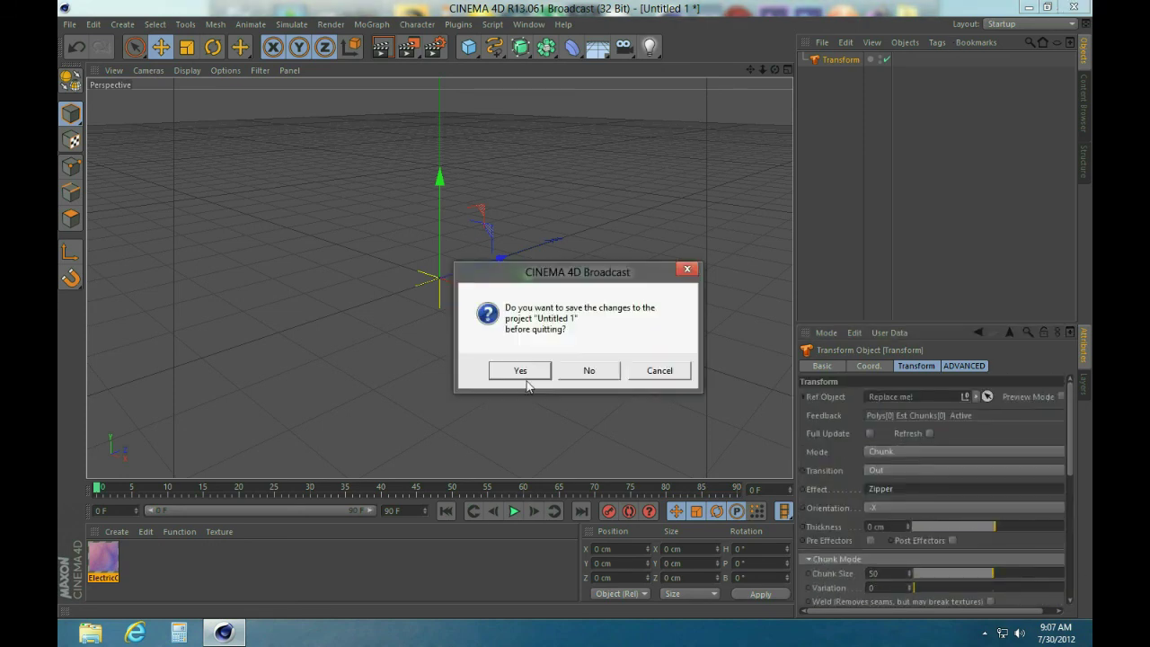
pyautogui.click(604, 376)
pyautogui.rightClick(329, 291)
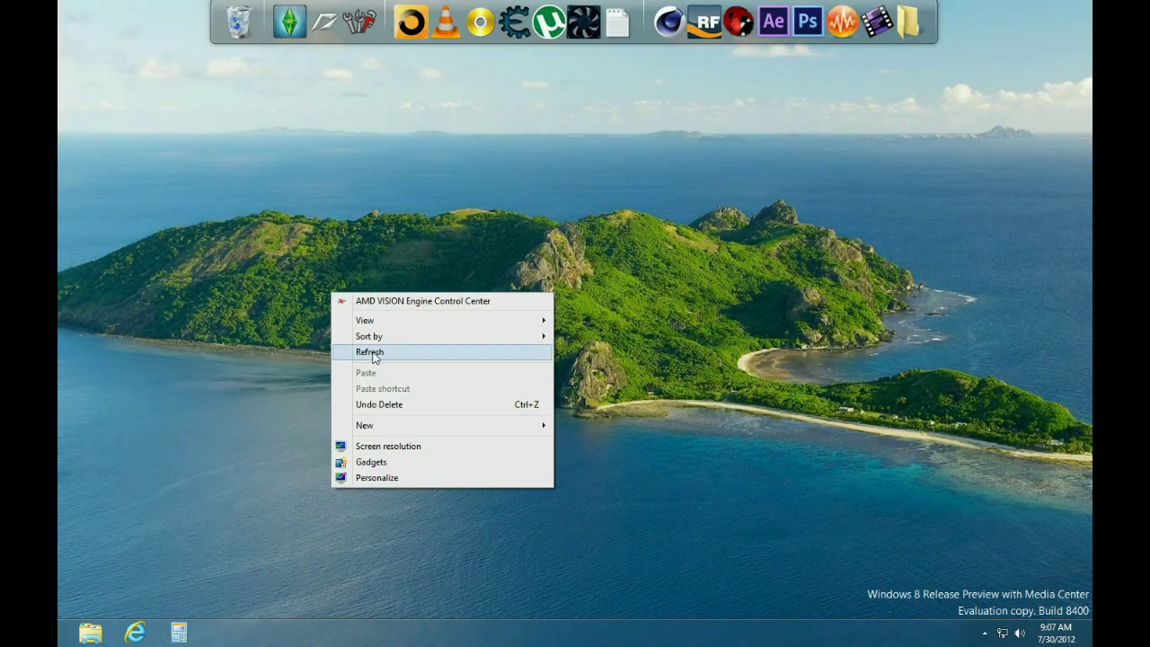
pyautogui.click(360, 354)
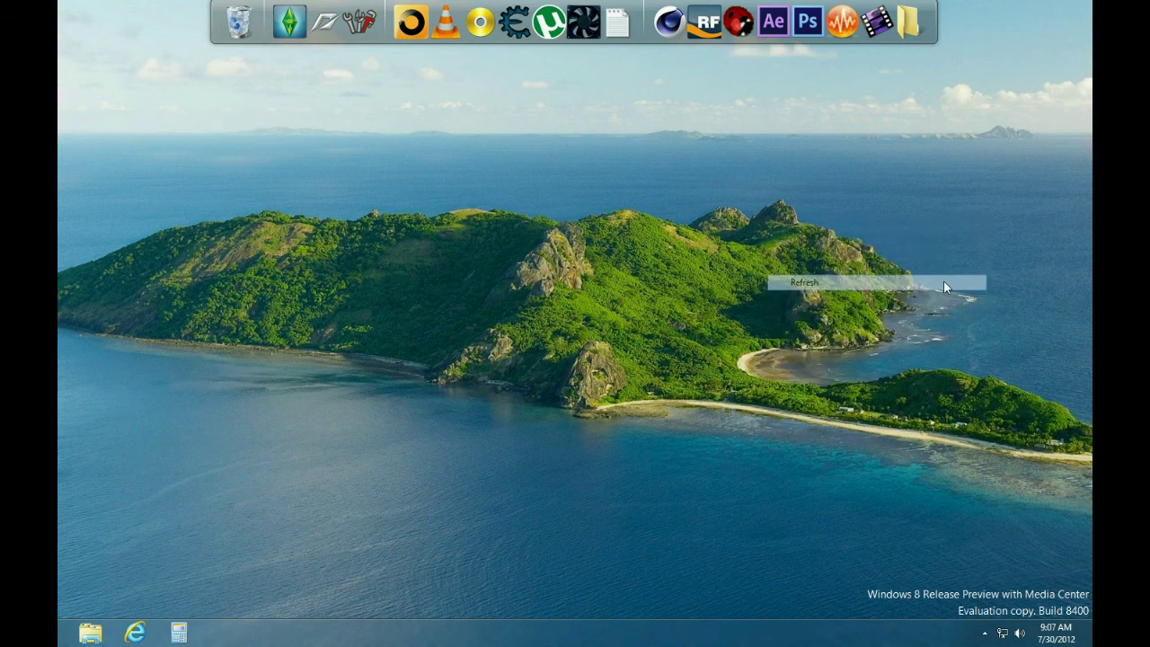
pyautogui.click(985, 633)
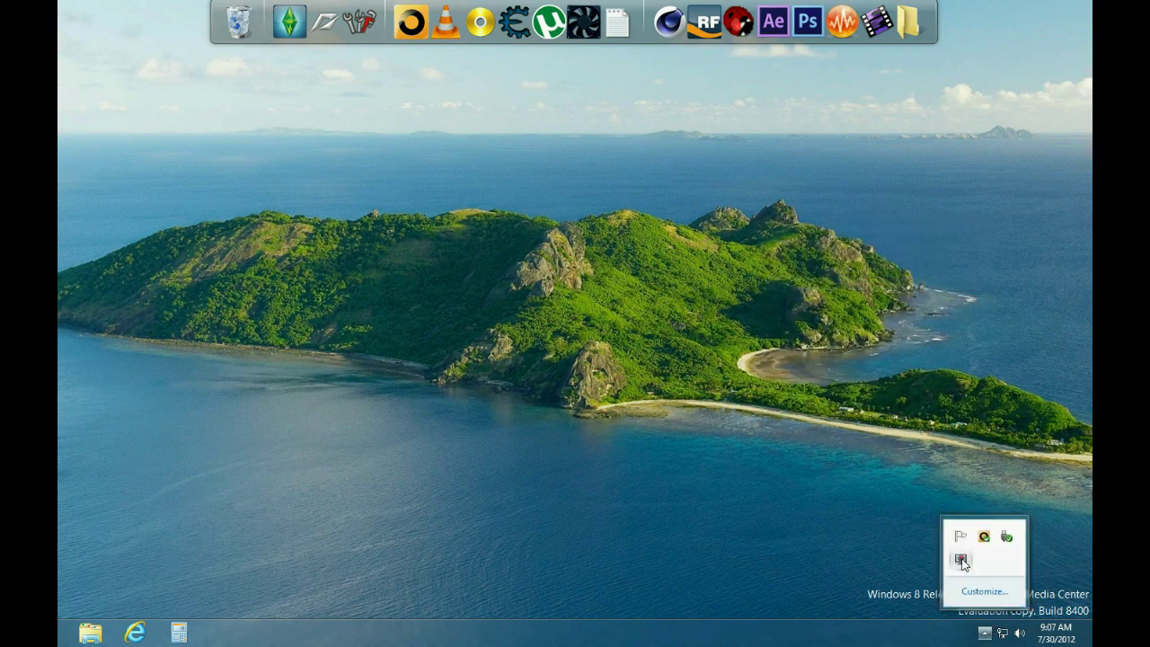